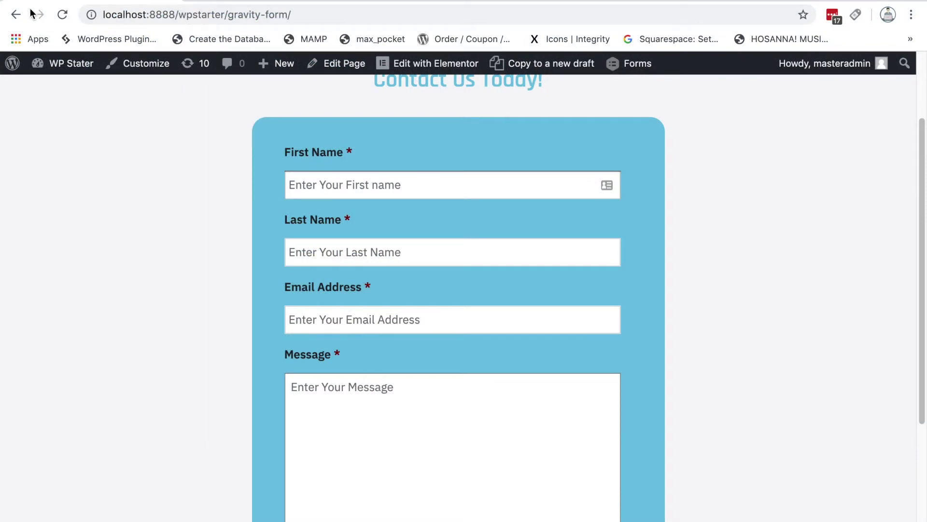
Step: Switch from the front-end Contact Us page to the admin Dashboard through the WP Stater menu
mouse_move(57, 67)
click(64, 91)
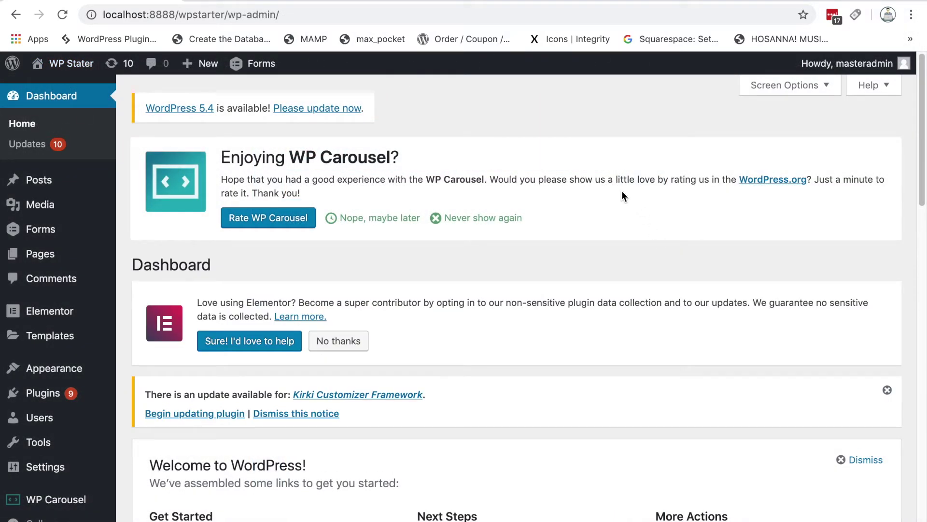
Step: Open the Gravity Forms forms list from the admin sidebar's Forms menu
scroll(622, 191, down, 1)
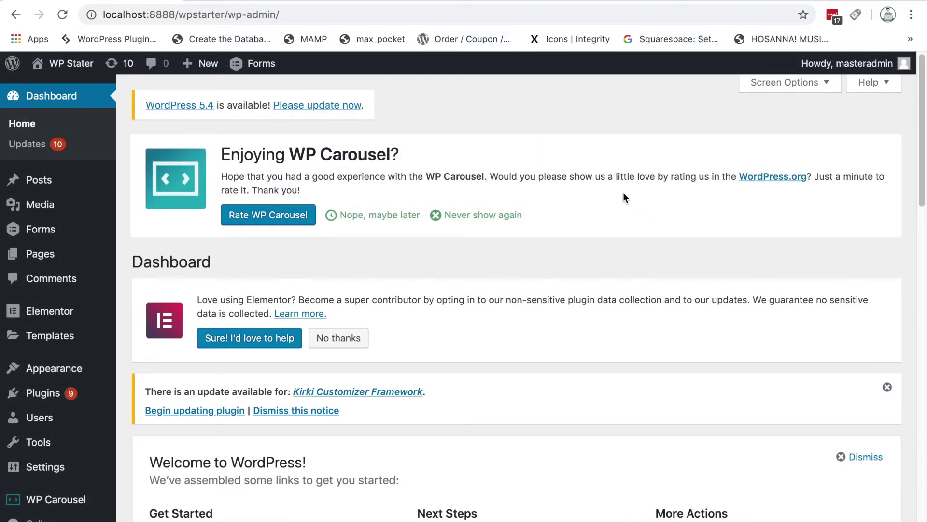
scroll(560, 295, down, 2)
mouse_move(54, 233)
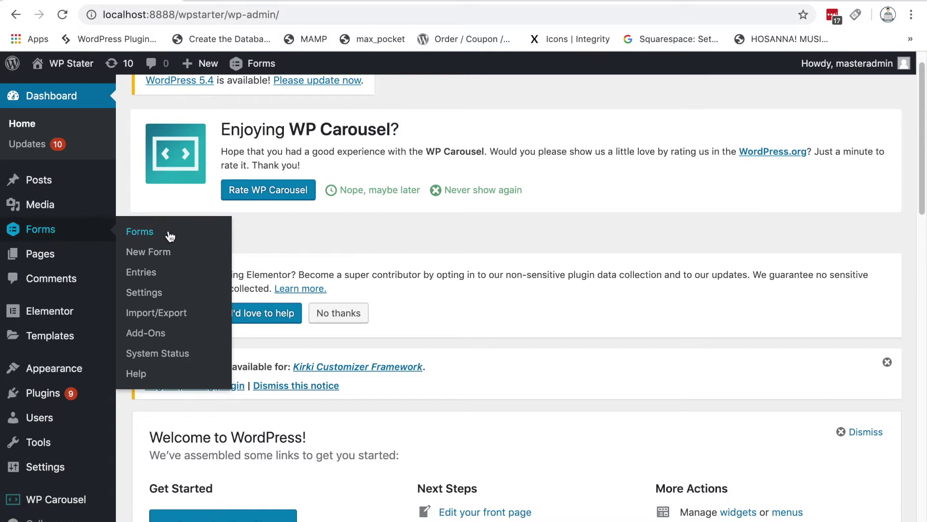
click(141, 234)
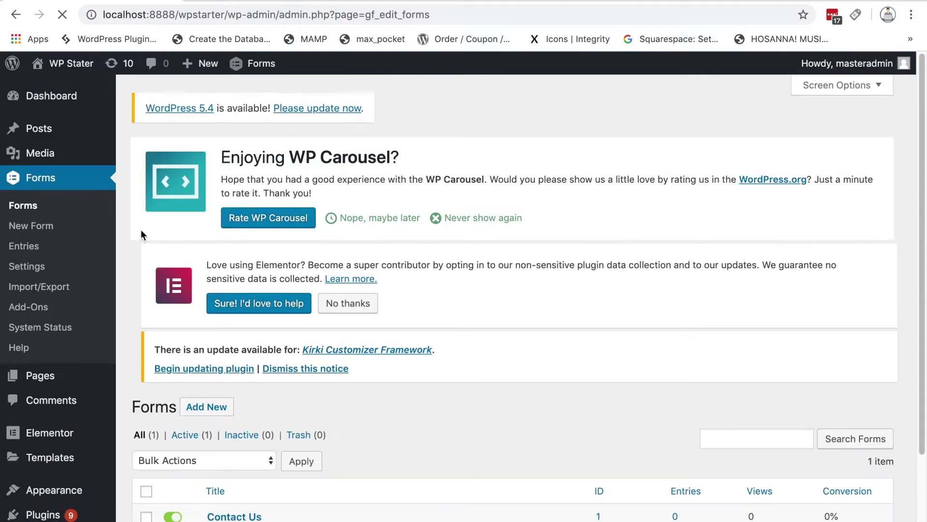
Step: Open the Contact Us form in the Gravity Forms editor
scroll(603, 313, down, 3)
scroll(606, 319, down, 3)
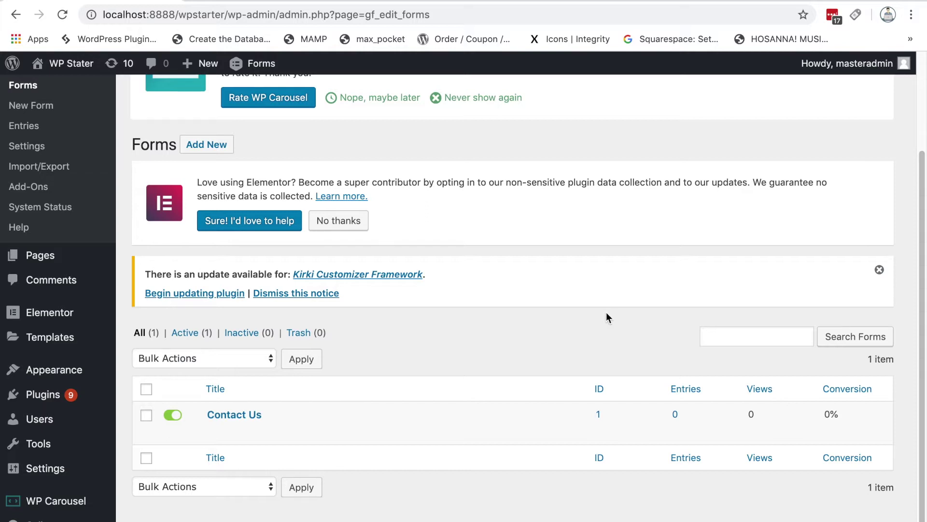
mouse_move(212, 435)
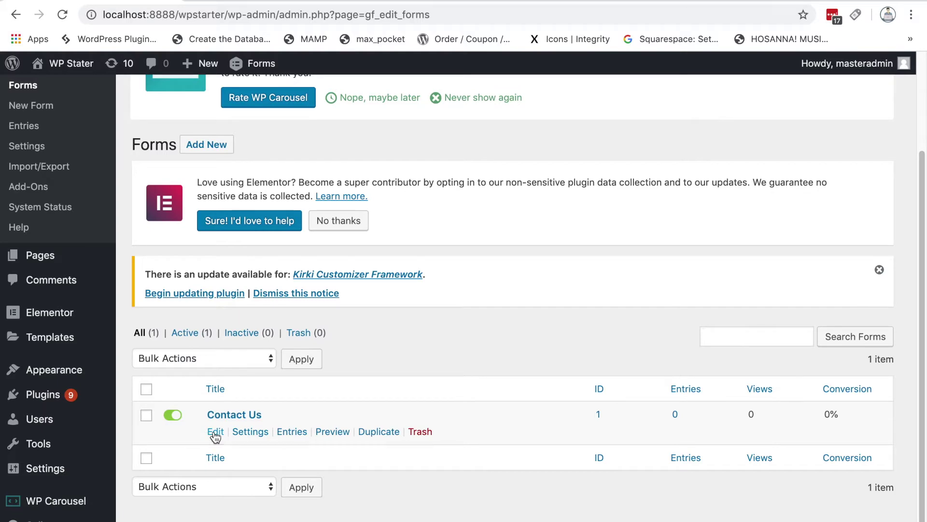
click(216, 432)
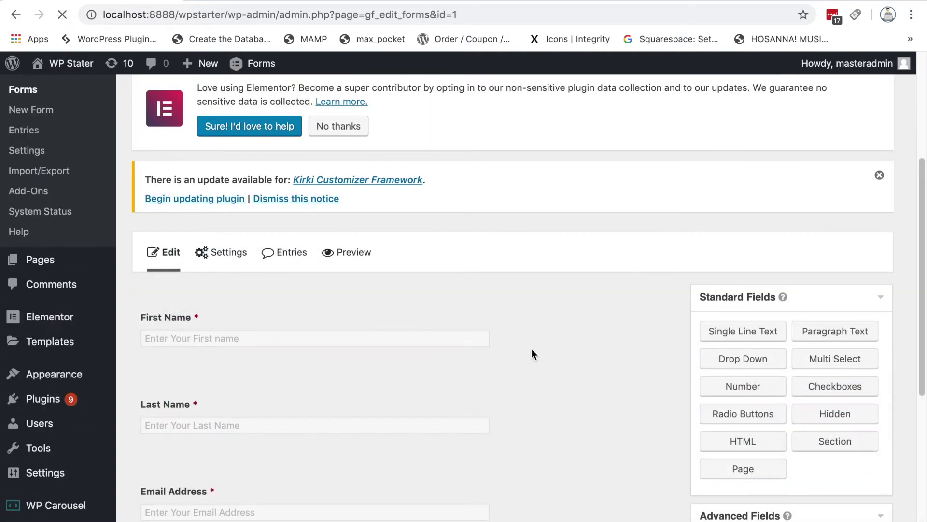
Step: Select the First Name field in the Contact Us editor, then go to the form's Form Settings
scroll(532, 356, down, 5)
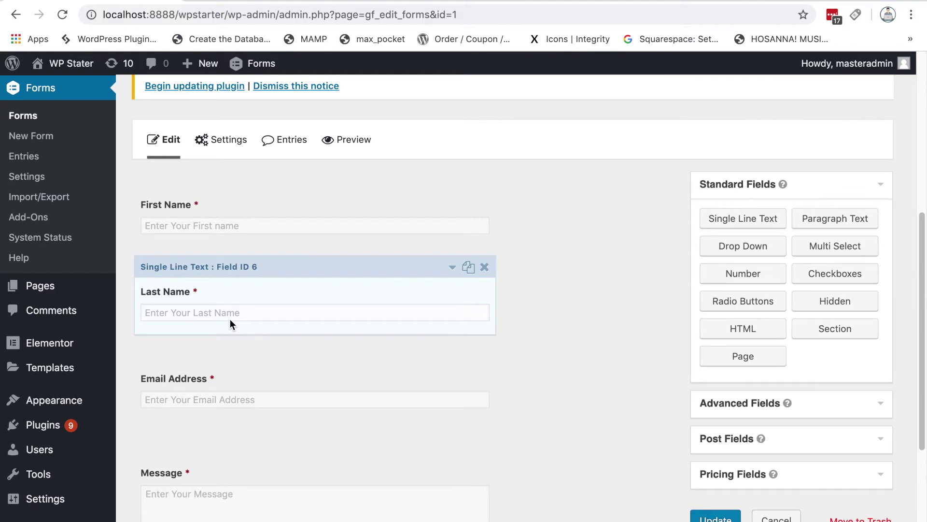
scroll(230, 319, down, 1)
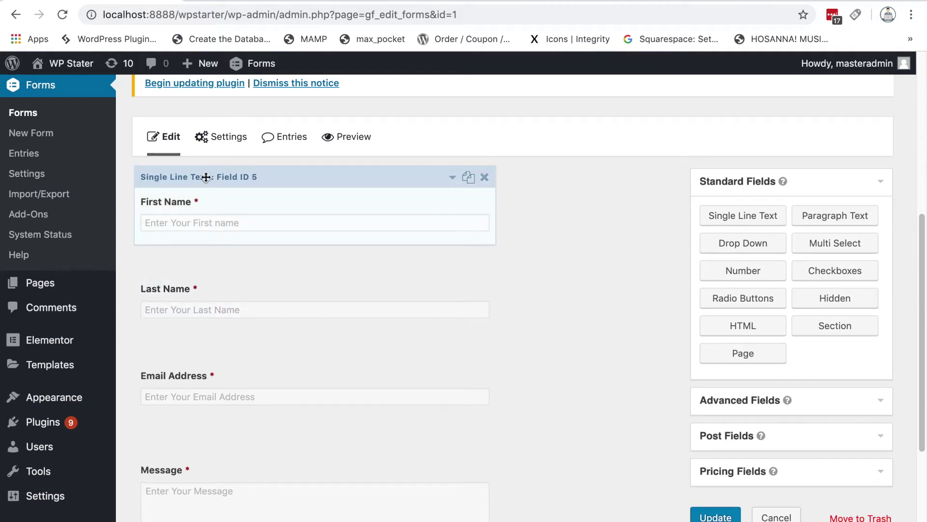
mouse_move(215, 144)
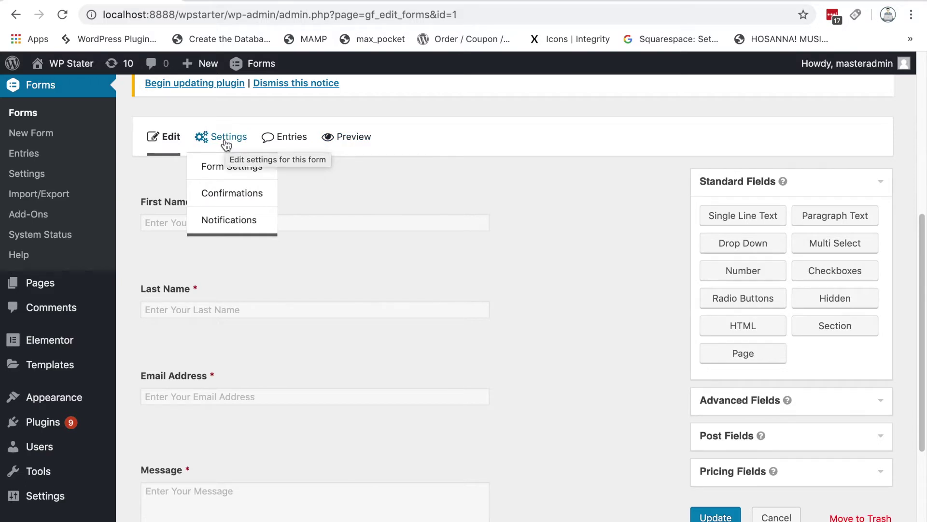
click(328, 222)
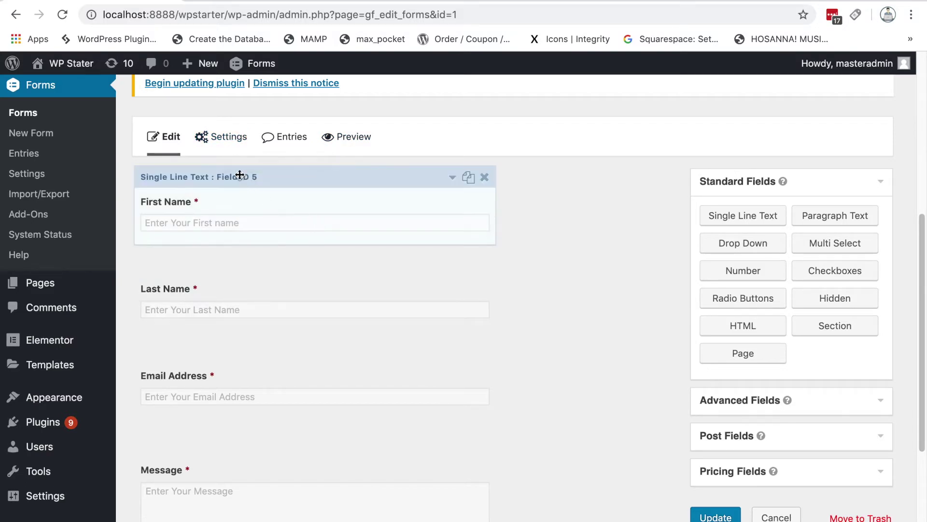
mouse_move(227, 144)
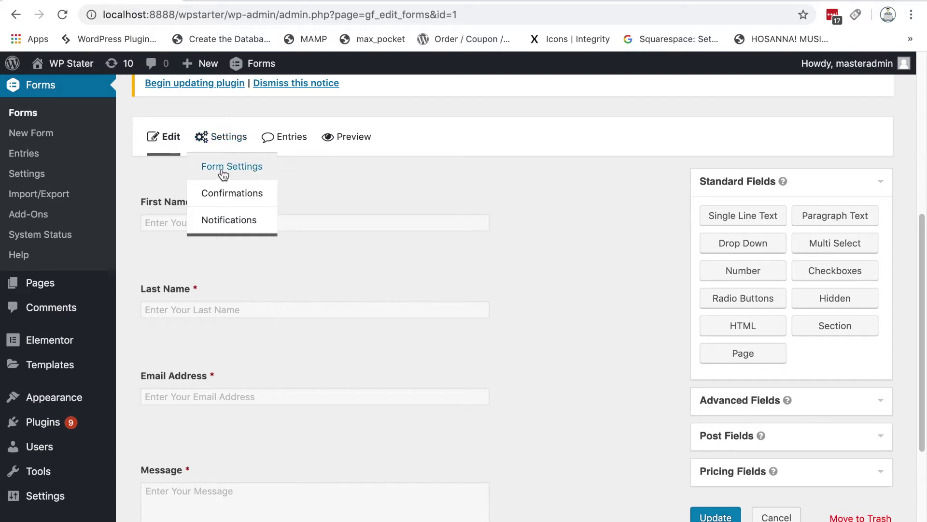
click(227, 169)
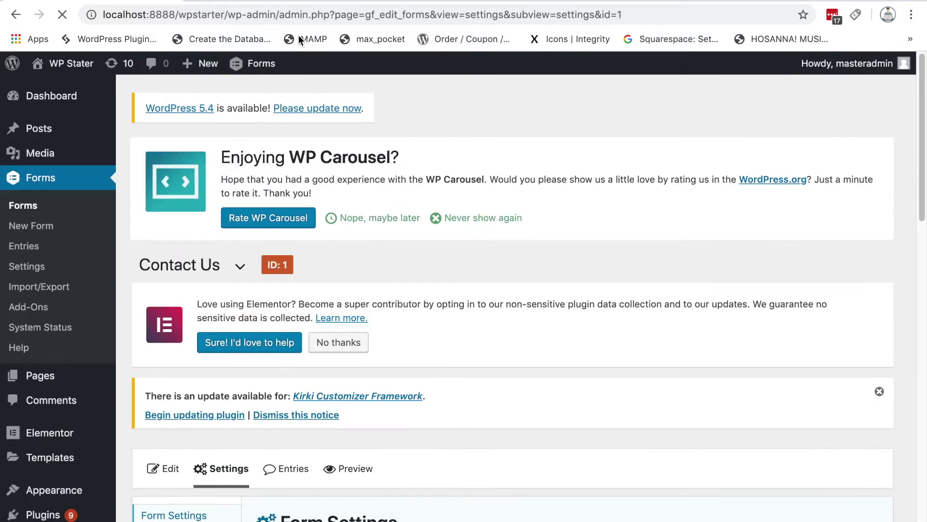
Step: Scroll through the Form Basics, Form Layout and Form Button sections of the Contact Us settings
scroll(616, 177, down, 5)
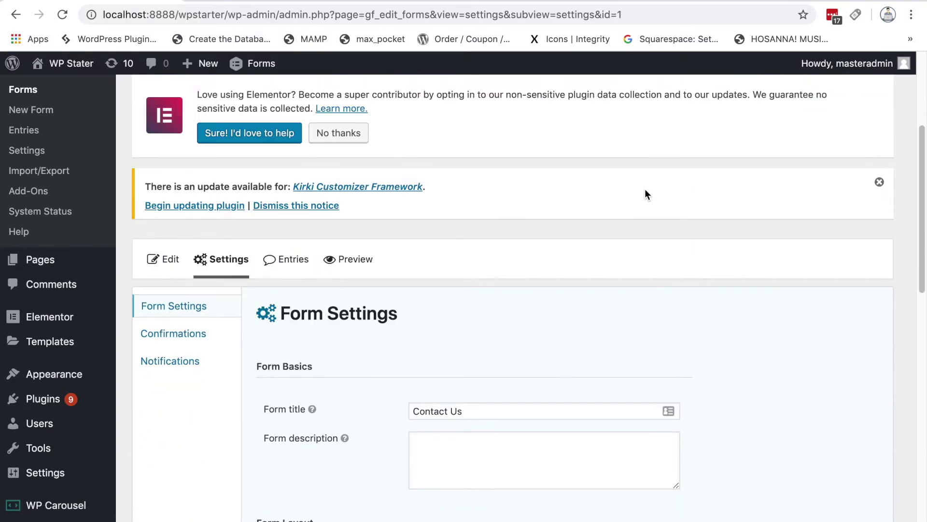
scroll(647, 201, down, 2)
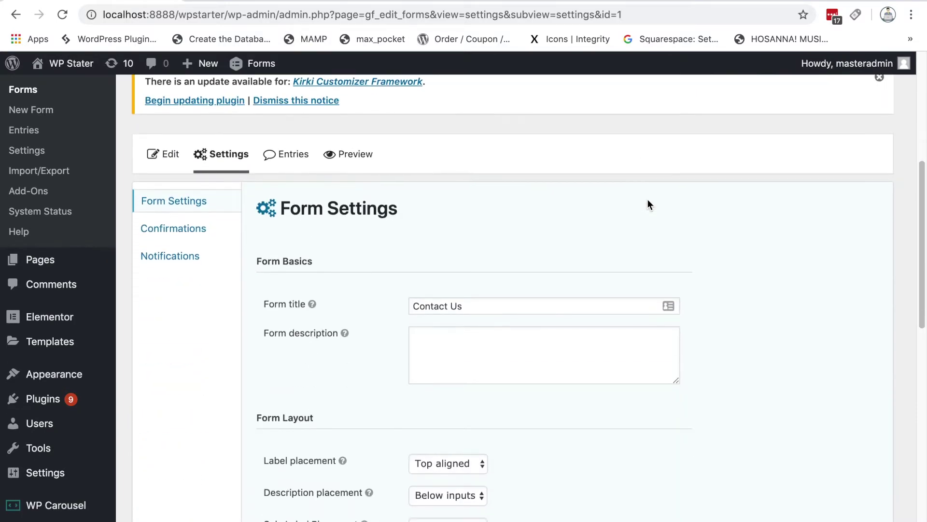
scroll(647, 206, down, 1)
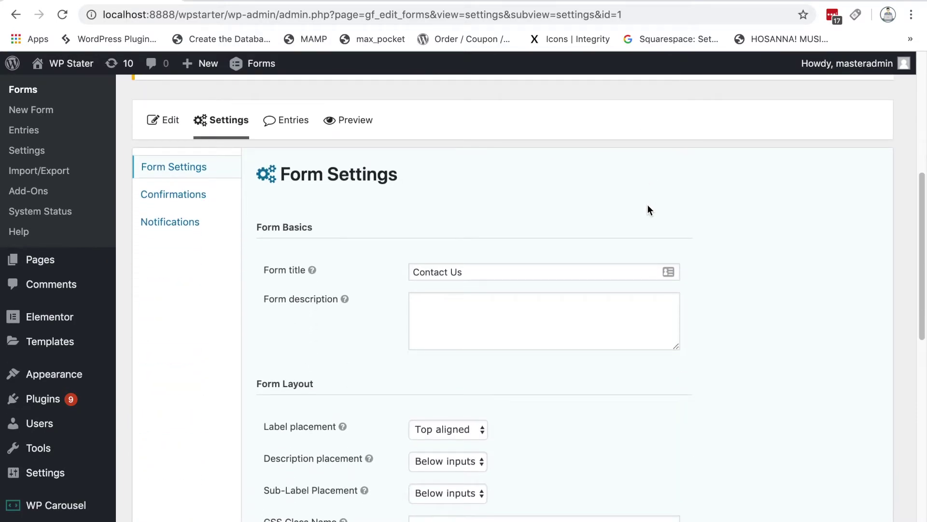
scroll(648, 207, down, 1)
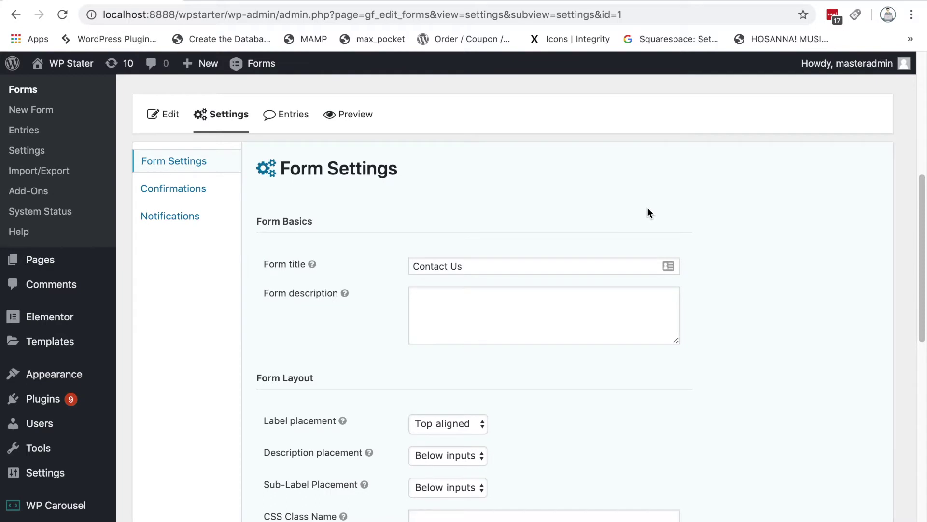
scroll(647, 207, down, 1)
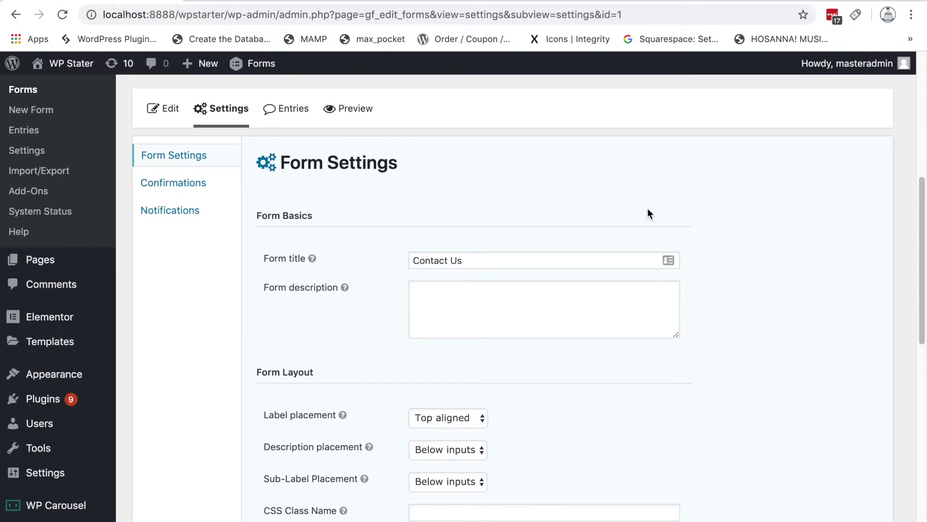
scroll(648, 214, down, 1)
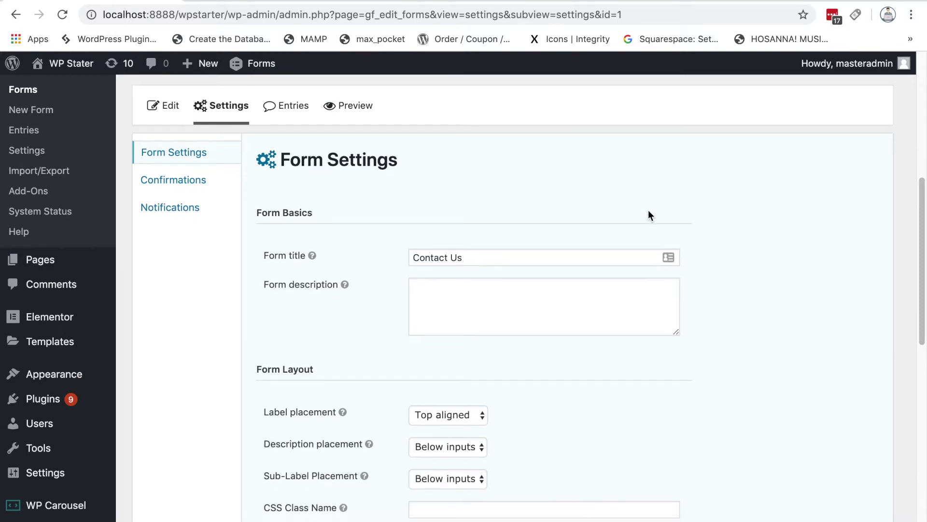
scroll(778, 215, down, 5)
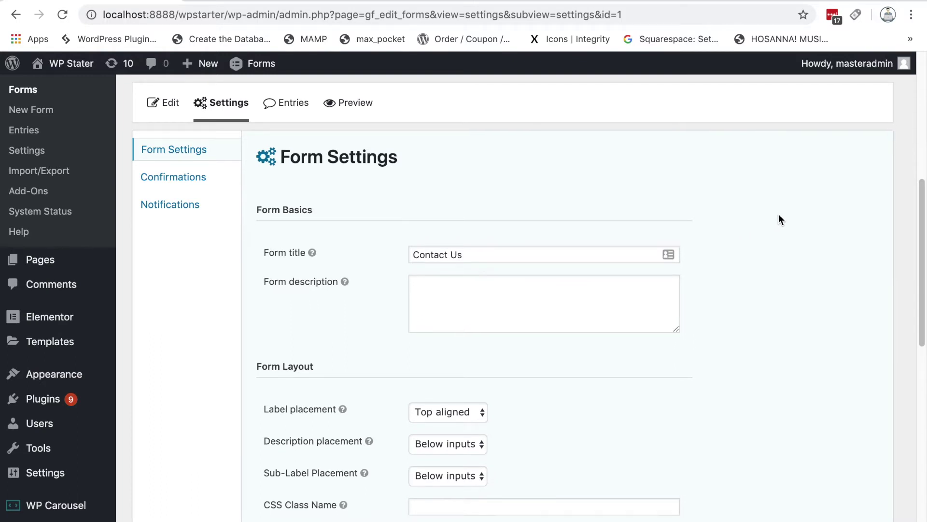
scroll(780, 216, down, 4)
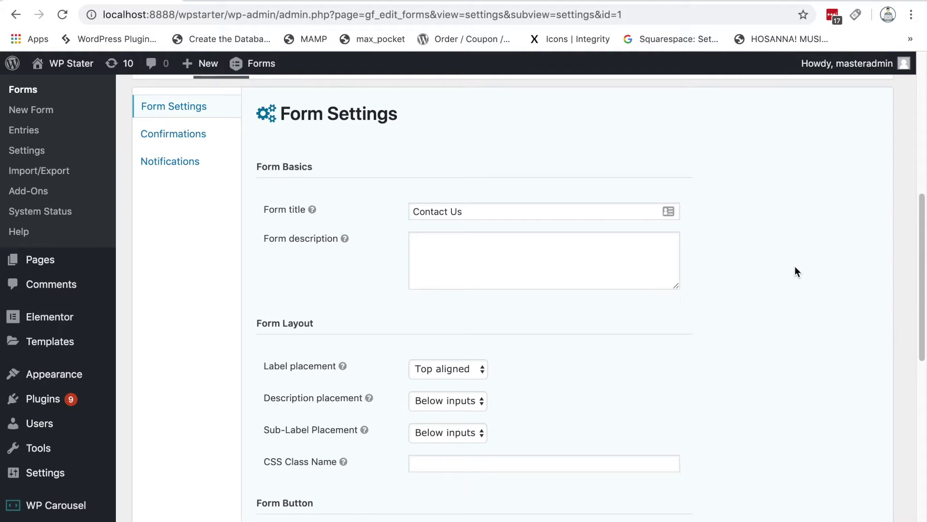
scroll(795, 266, down, 3)
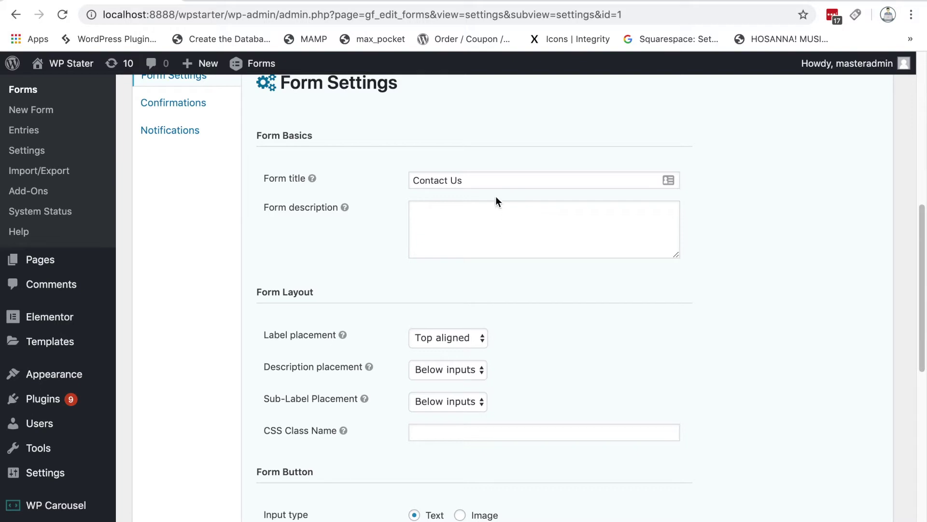
scroll(766, 248, down, 2)
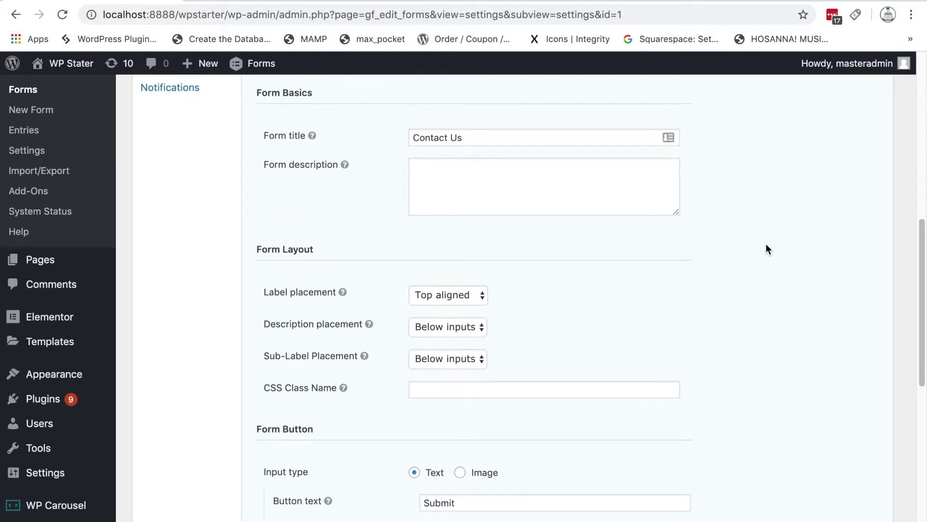
scroll(673, 247, down, 2)
scroll(672, 251, down, 3)
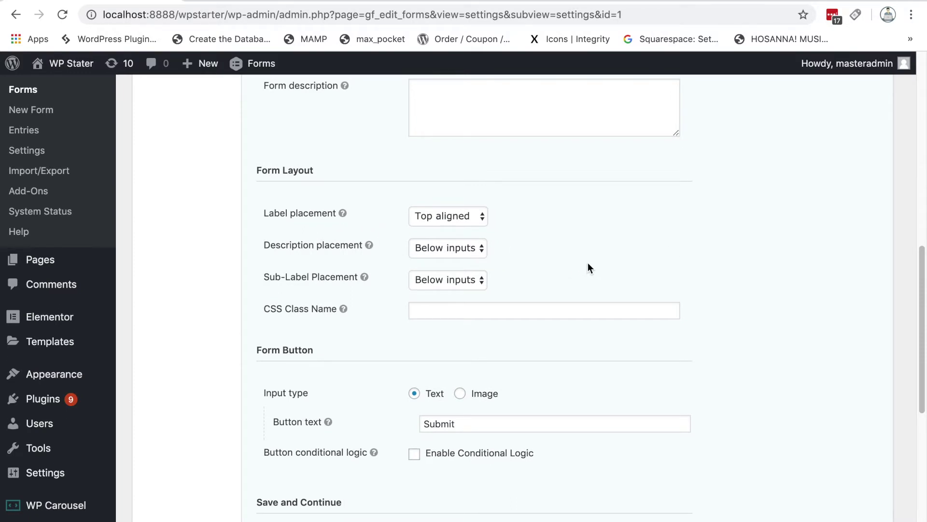
click(464, 226)
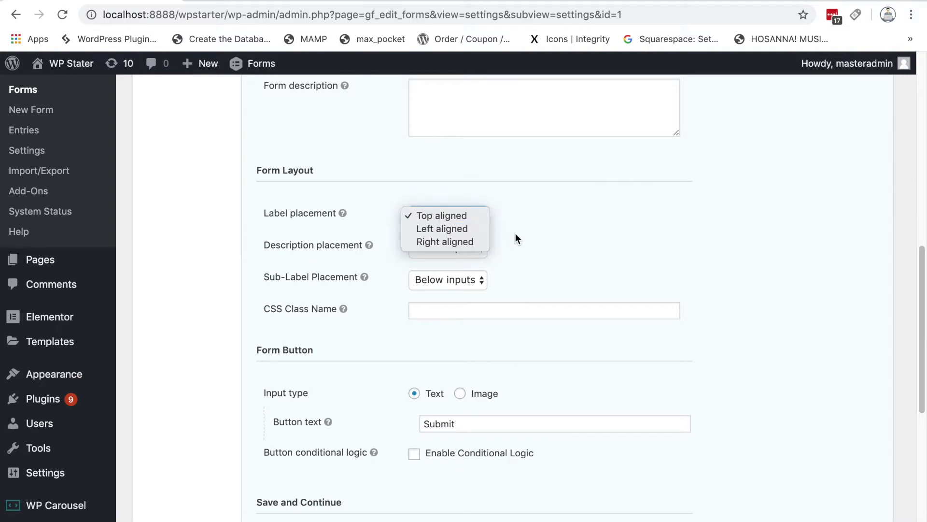
click(593, 220)
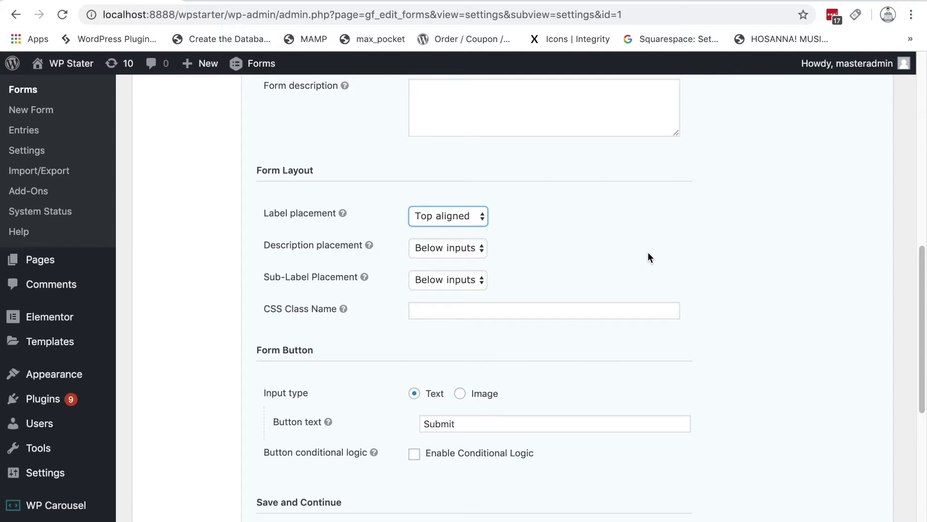
scroll(648, 252, down, 1)
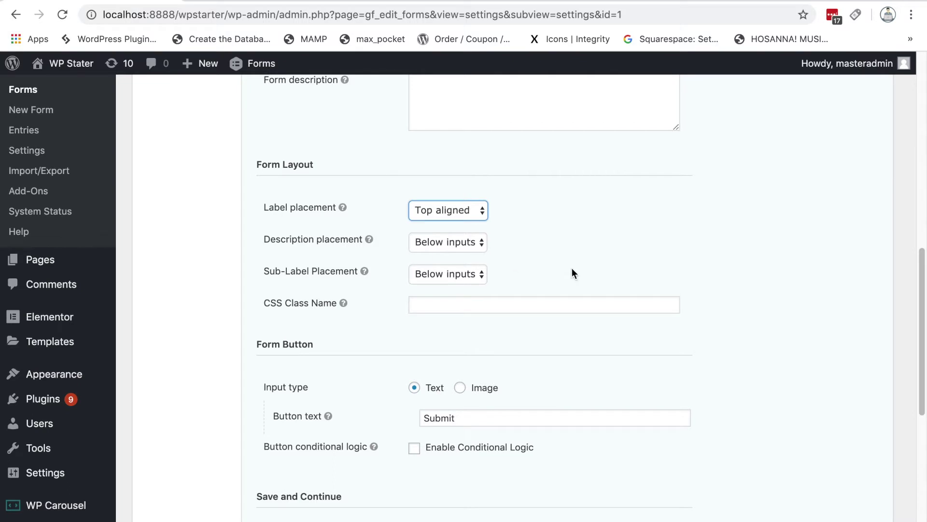
click(645, 211)
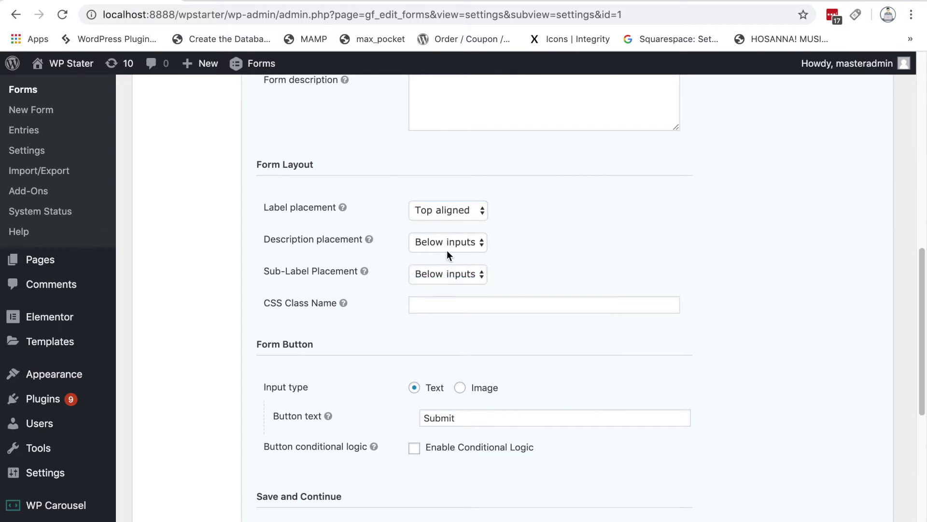
click(482, 245)
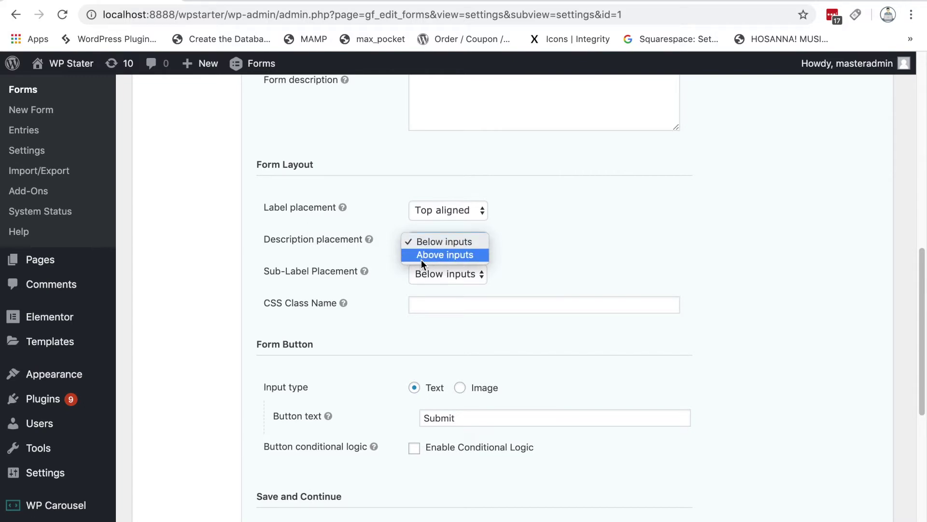
click(590, 239)
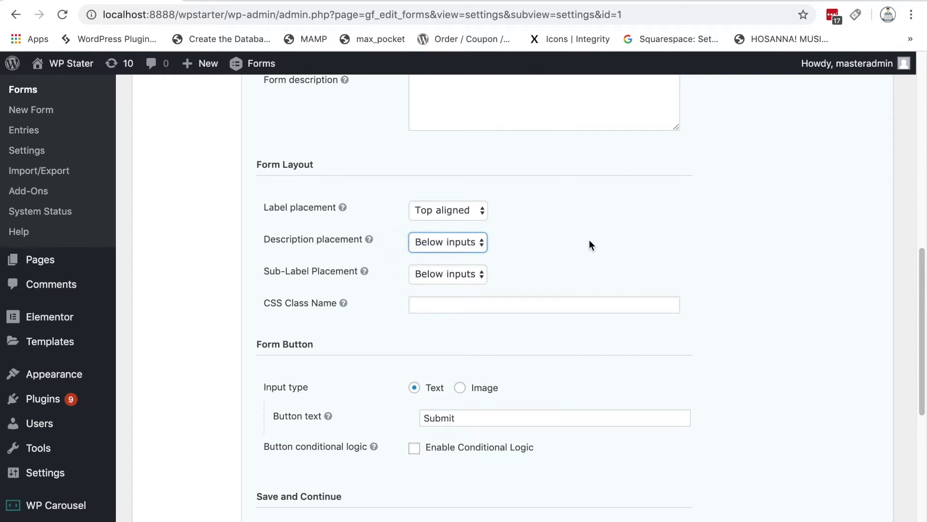
scroll(589, 239, down, 2)
scroll(589, 239, down, 1)
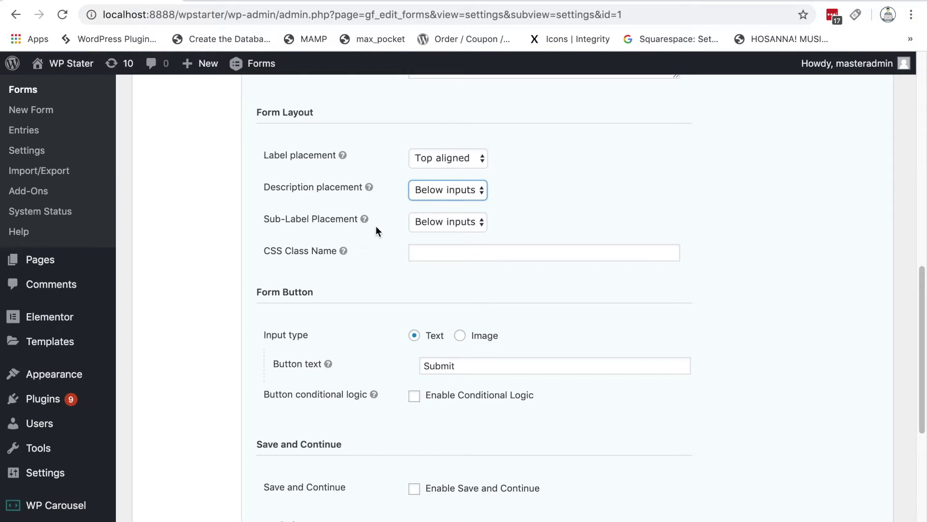
click(448, 224)
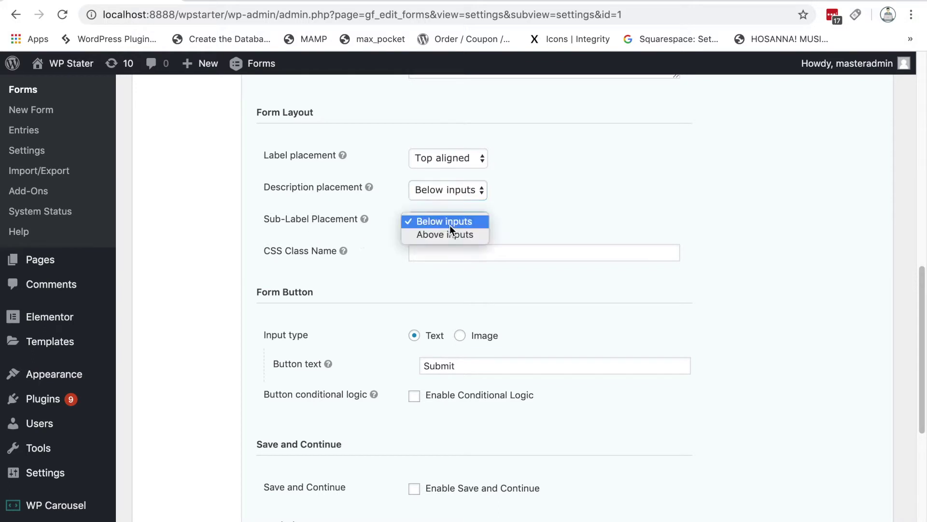
click(573, 191)
scroll(573, 192, down, 1)
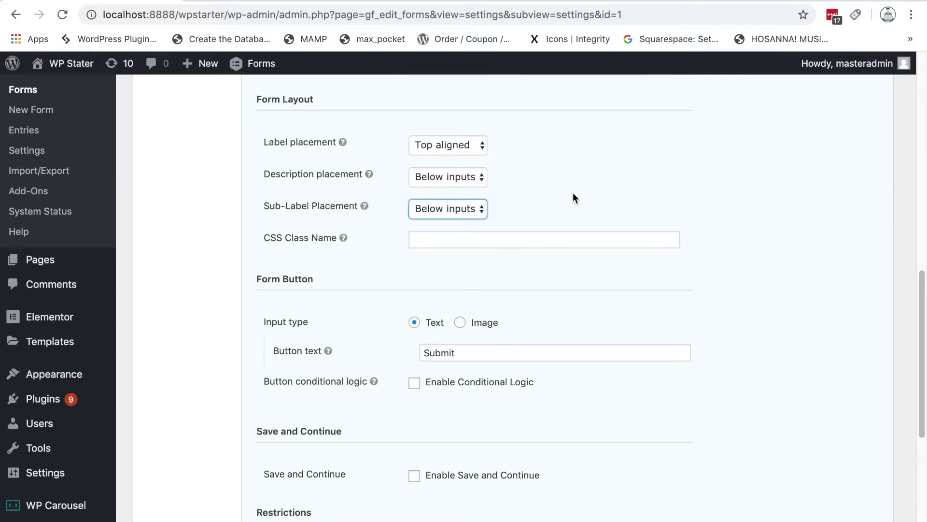
scroll(573, 198, down, 1)
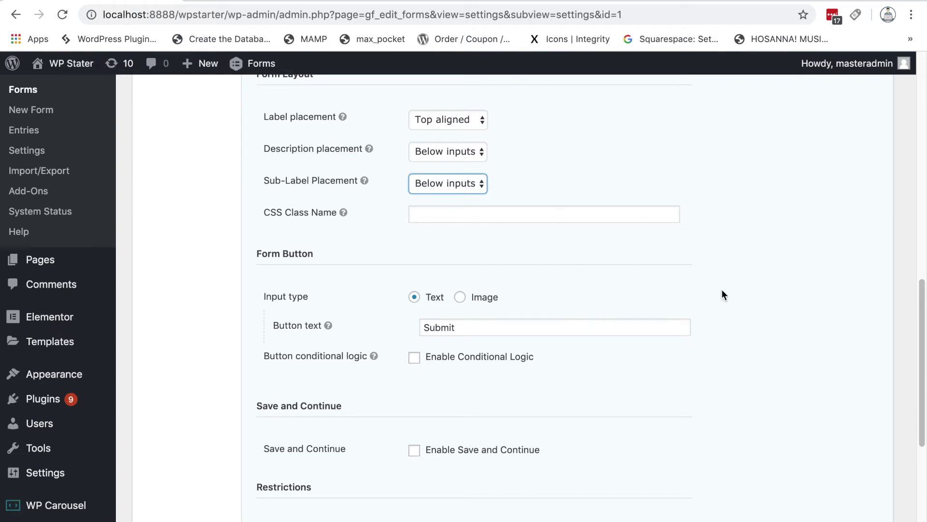
scroll(743, 292, down, 3)
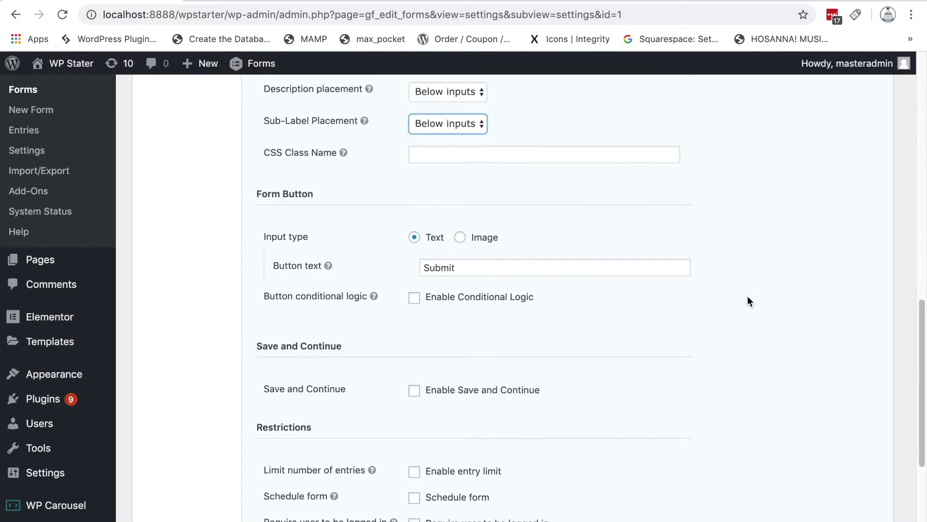
scroll(748, 296, down, 1)
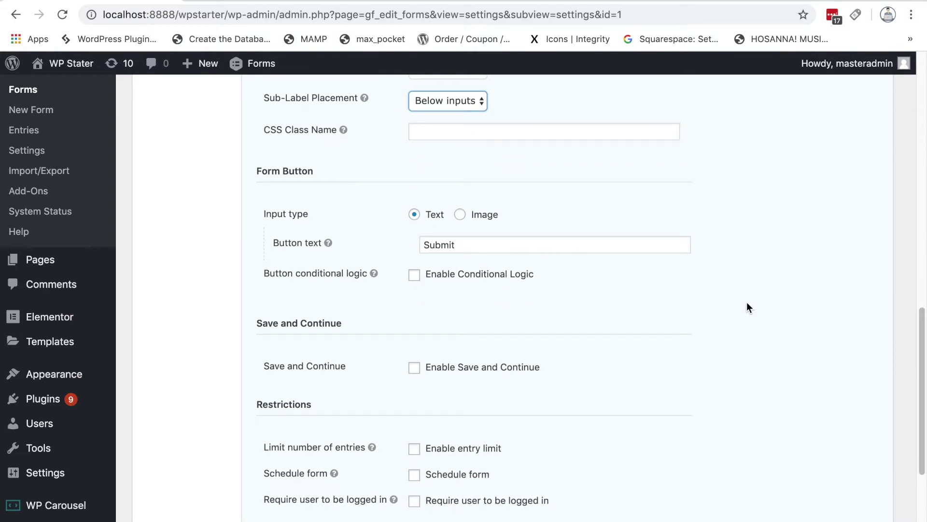
click(460, 216)
click(523, 248)
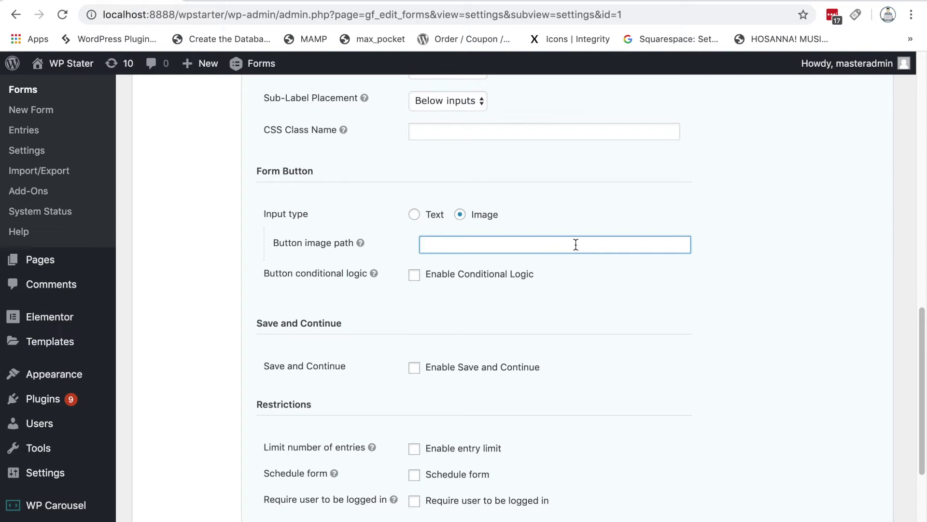
scroll(717, 302, down, 1)
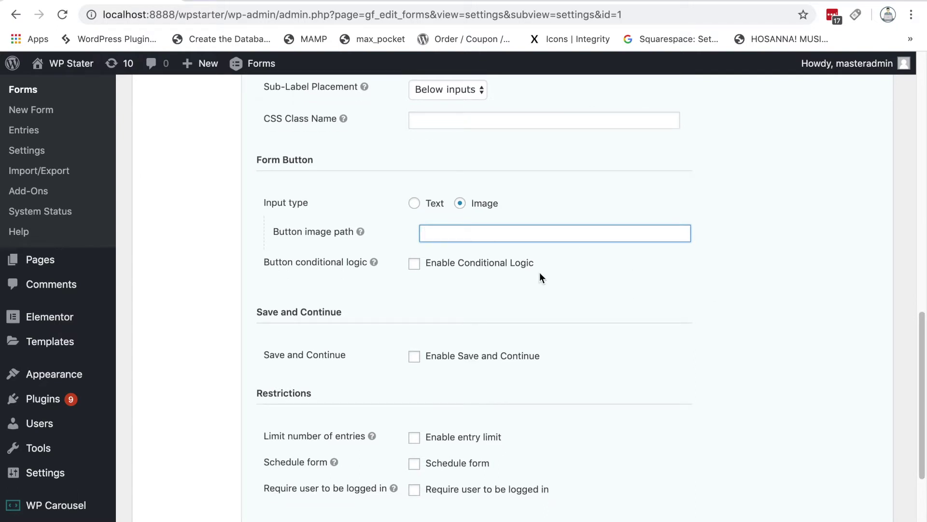
click(415, 203)
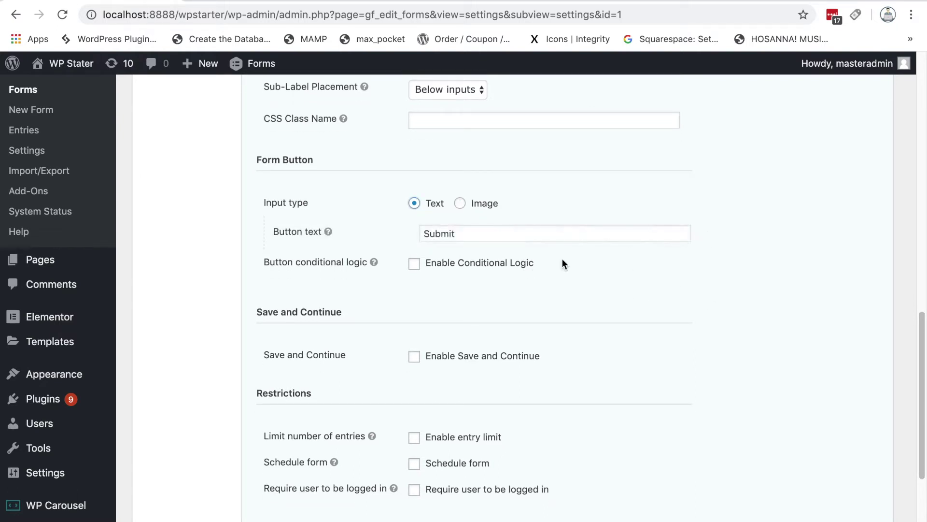
click(464, 236)
scroll(559, 258, down, 1)
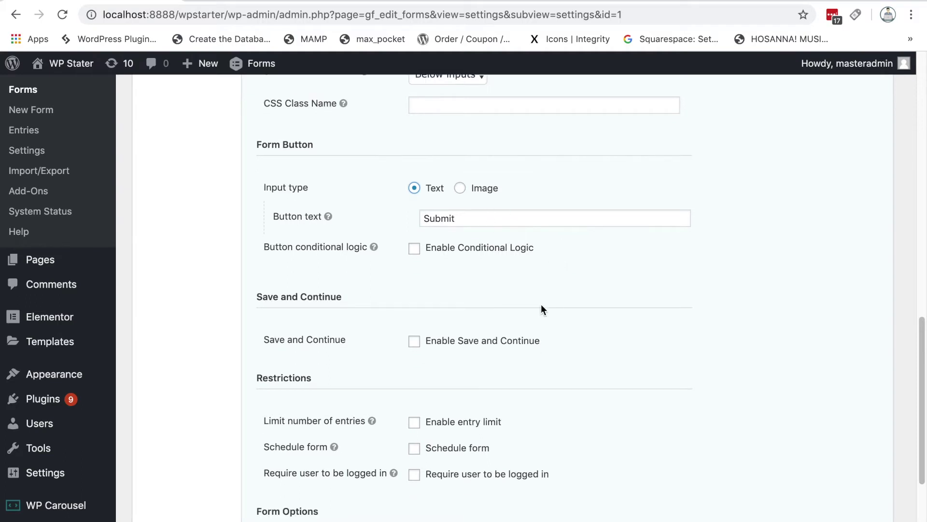
scroll(538, 290, down, 1)
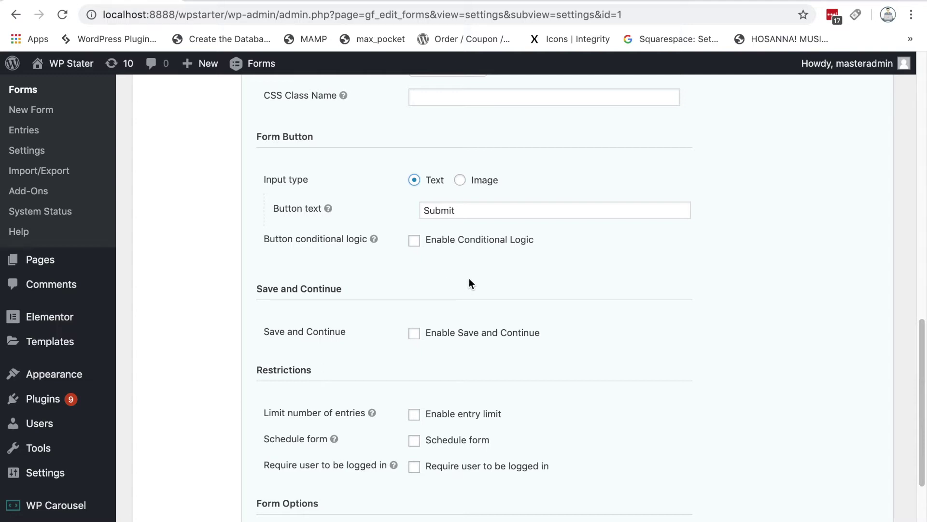
click(478, 240)
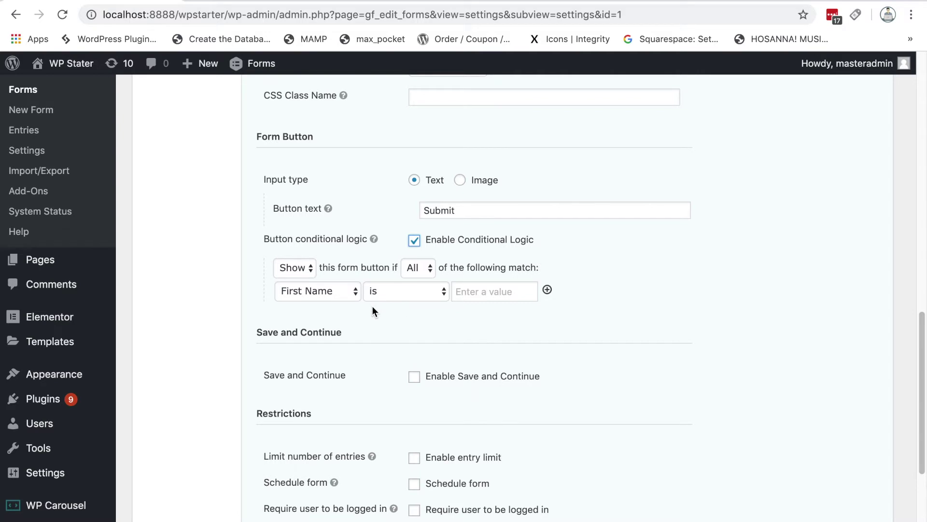
click(314, 291)
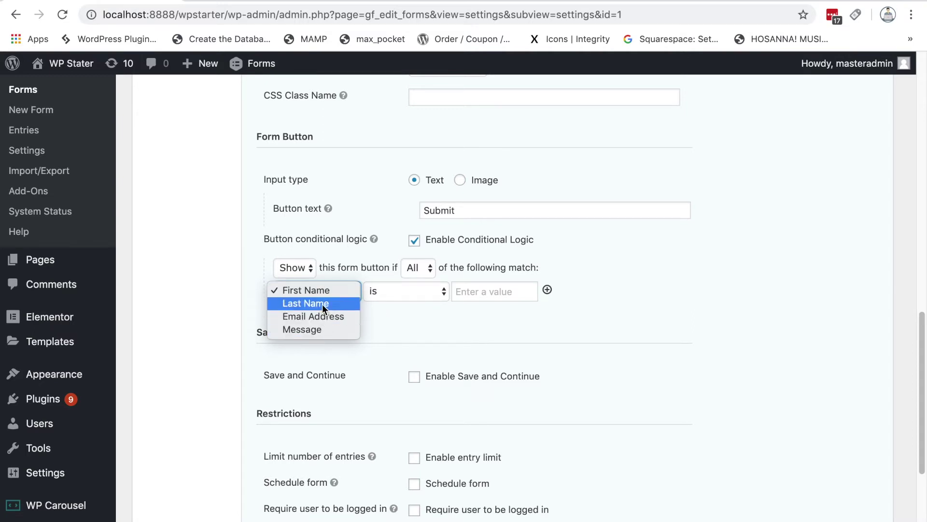
click(378, 306)
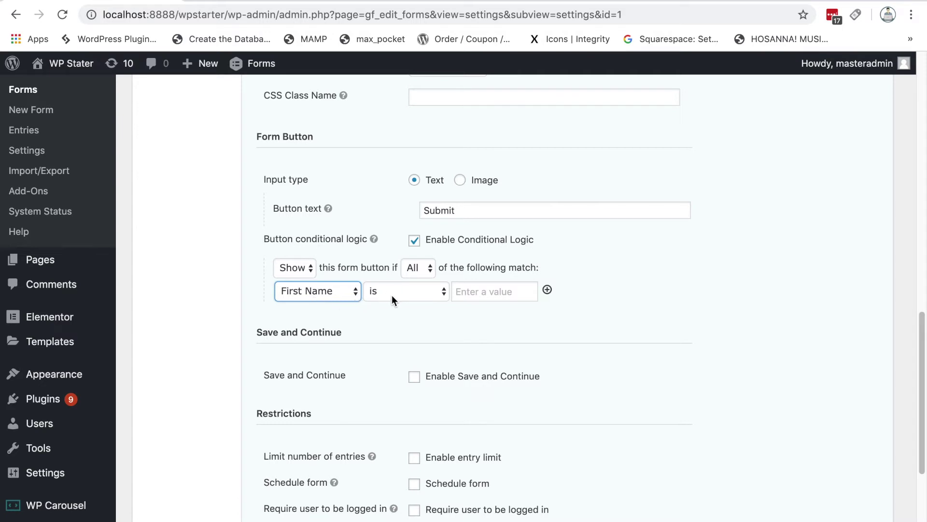
click(483, 291)
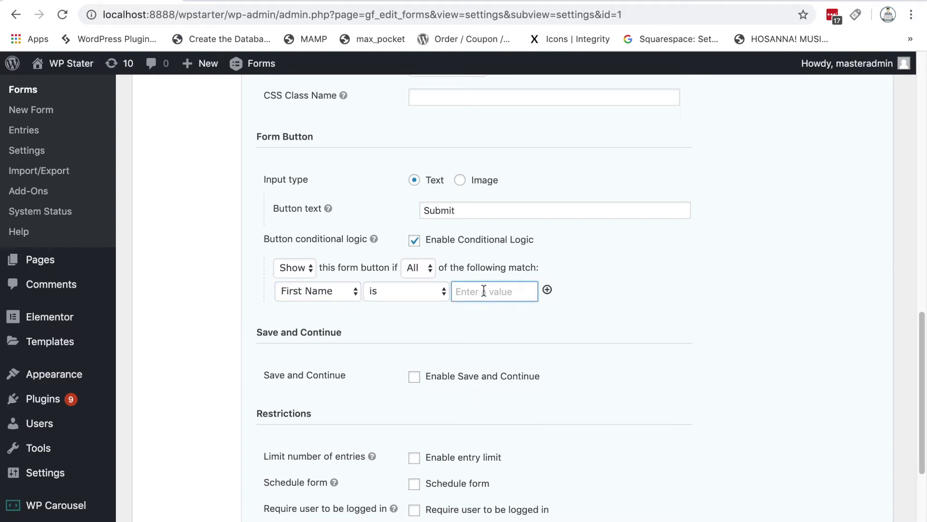
text(coders)
click(414, 241)
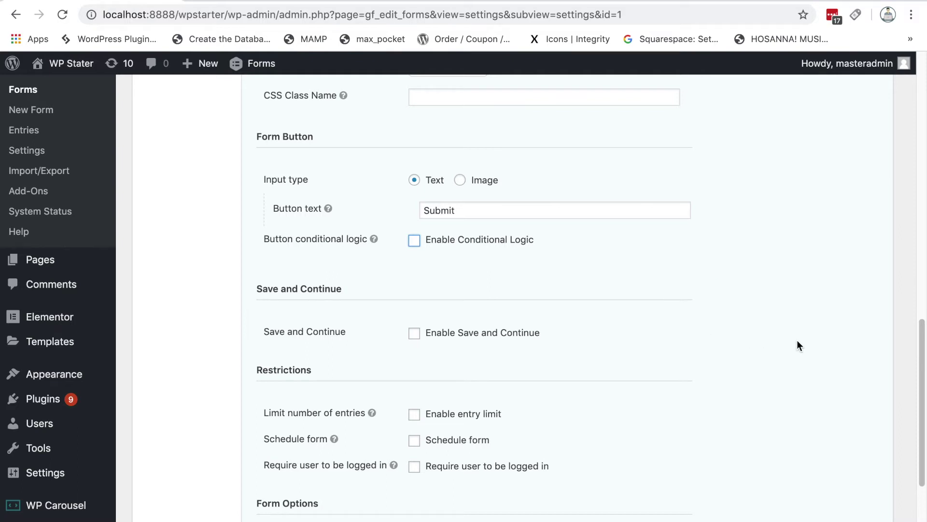
scroll(796, 343, down, 3)
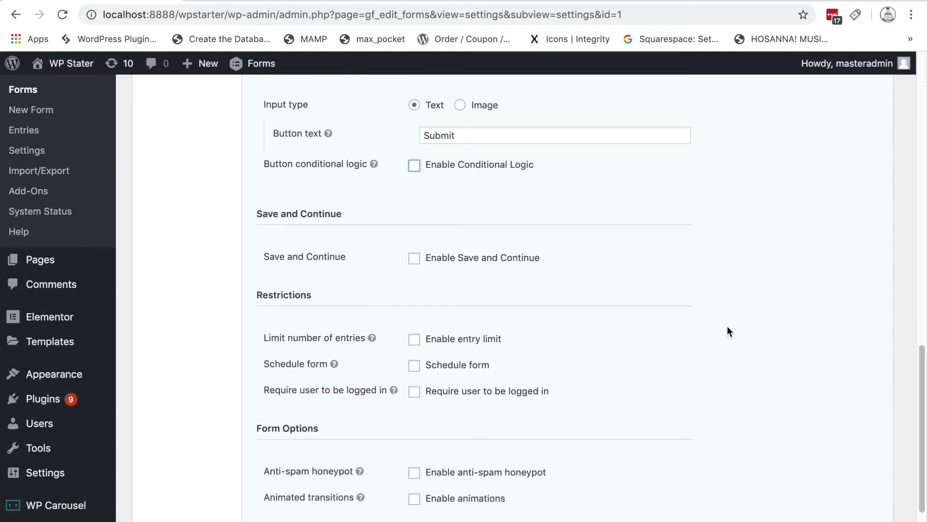
scroll(753, 335, down, 1)
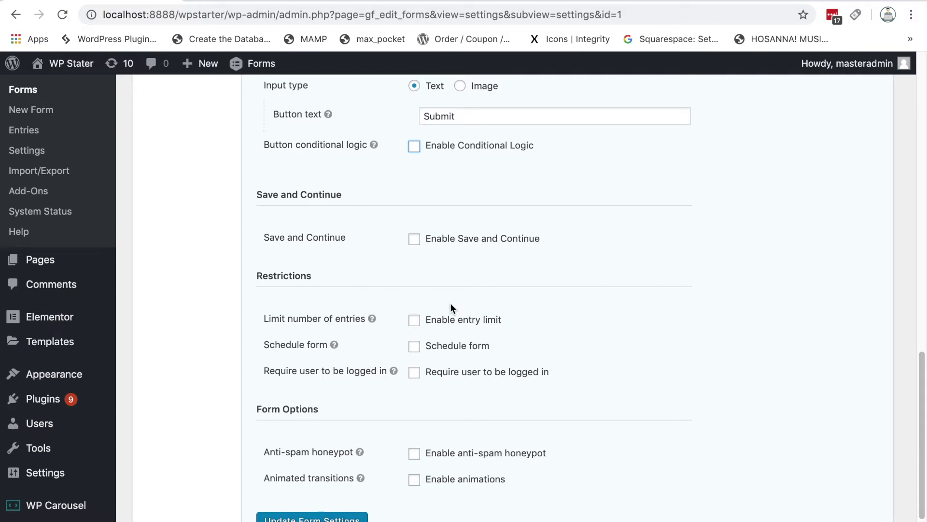
scroll(647, 360, down, 1)
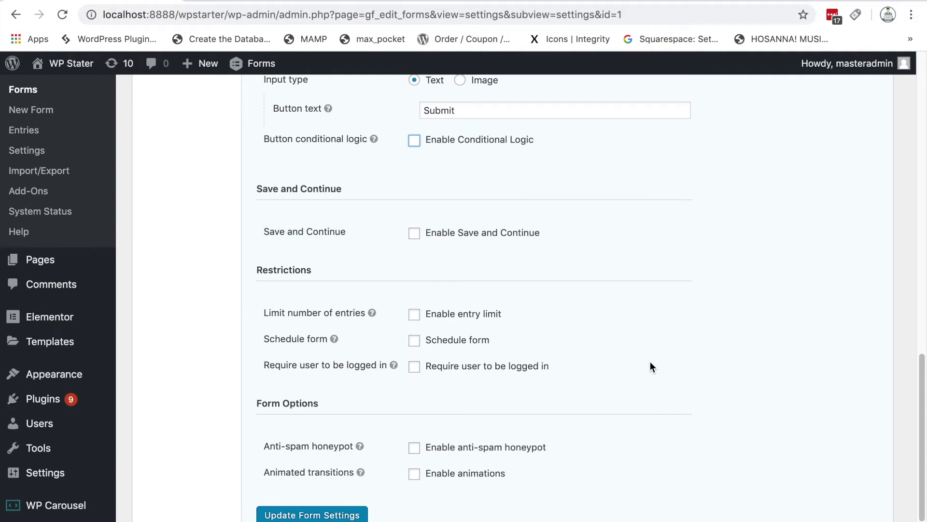
scroll(649, 363, down, 3)
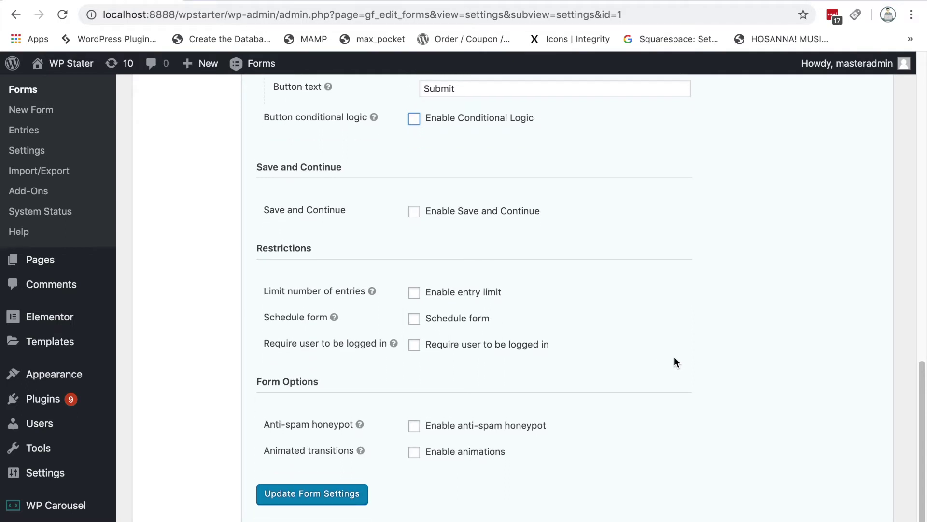
scroll(674, 362, down, 3)
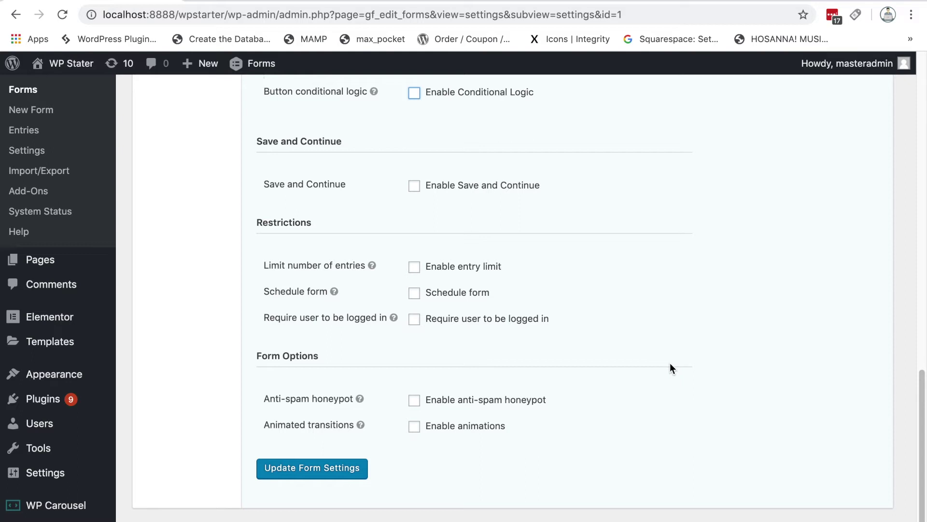
click(414, 271)
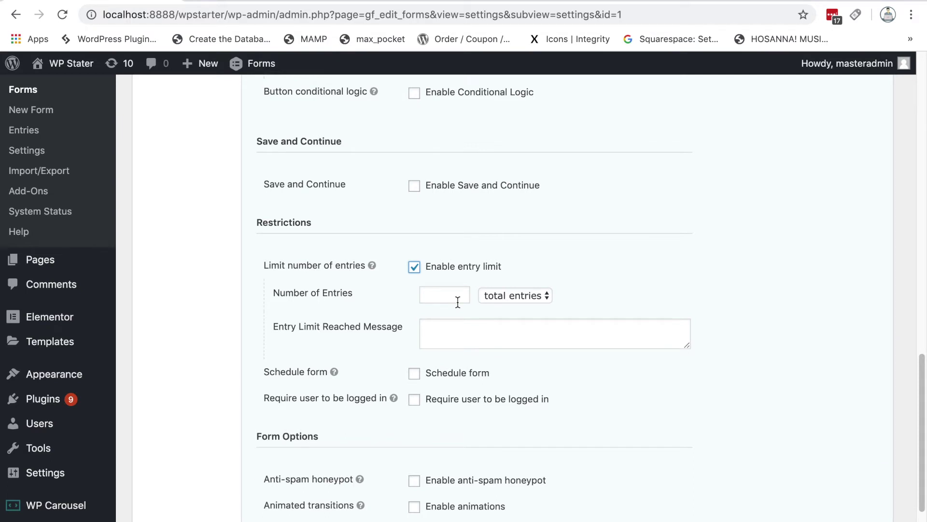
key(space)
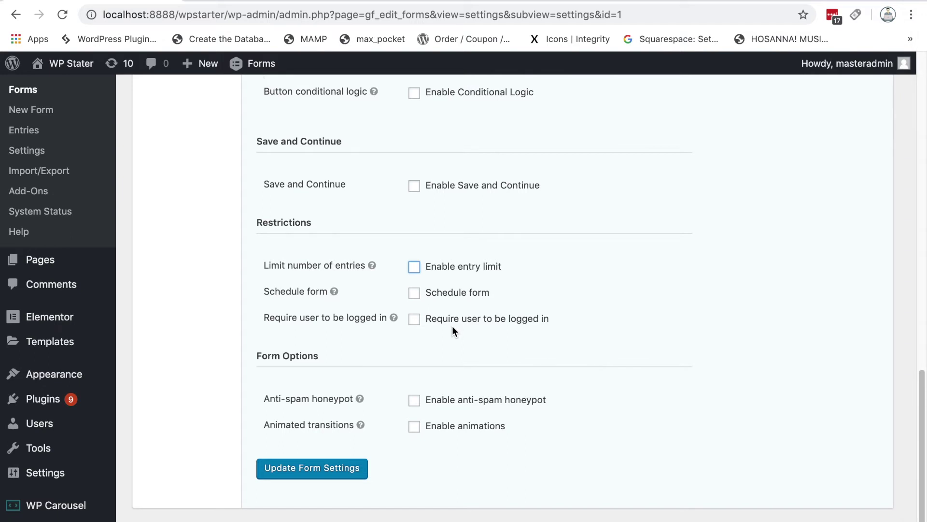
scroll(674, 350, down, 2)
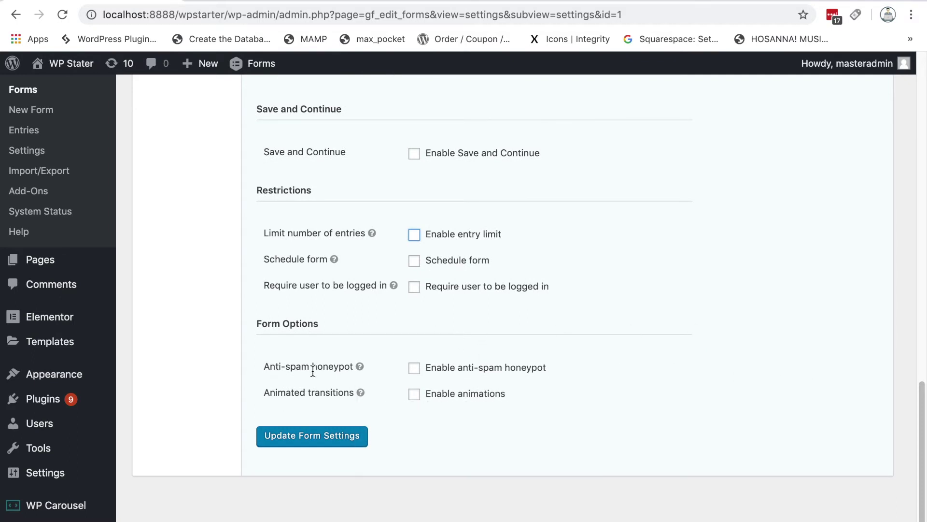
drag(259, 366, 253, 104)
click(667, 473)
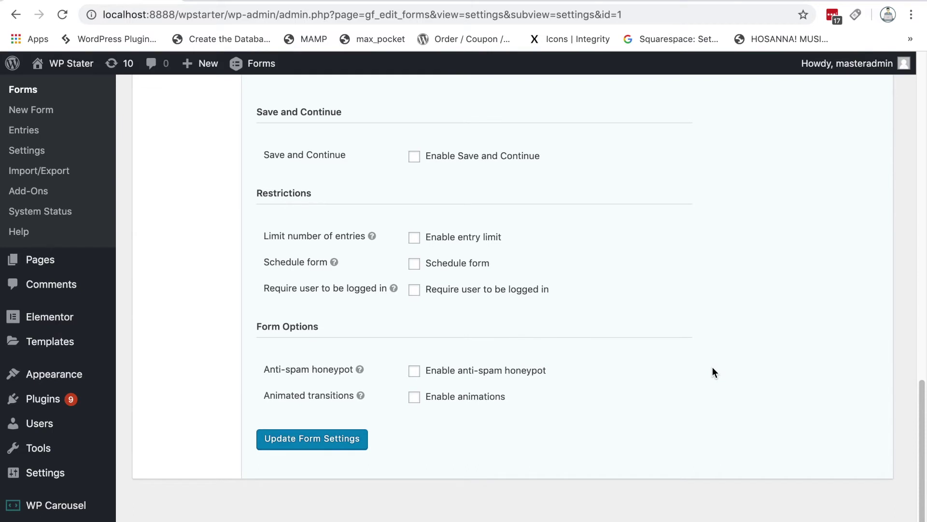
scroll(712, 367, up, 5)
scroll(710, 363, up, 10)
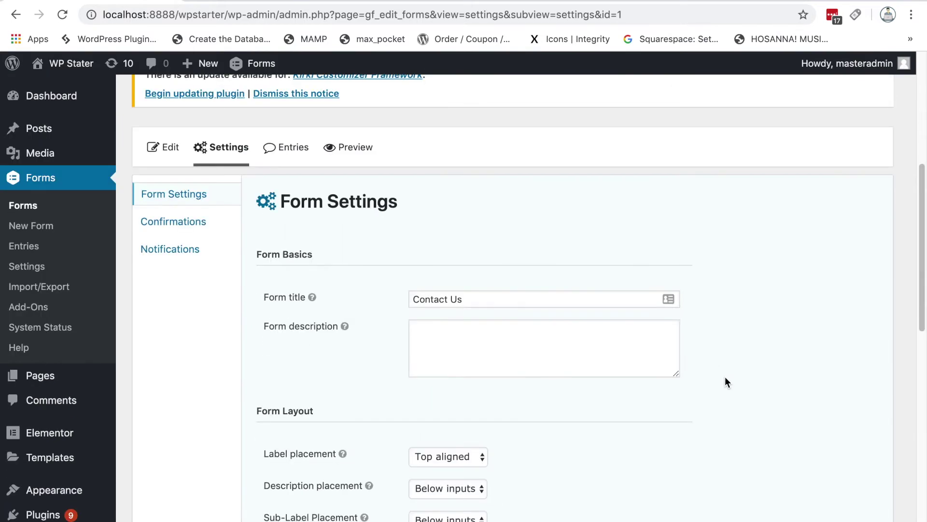
scroll(725, 379, down, 1)
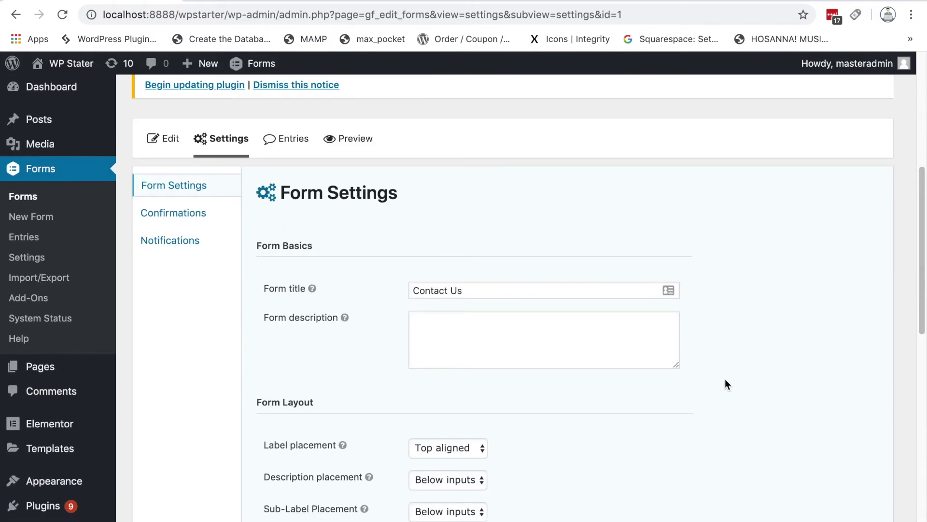
scroll(725, 382, down, 1)
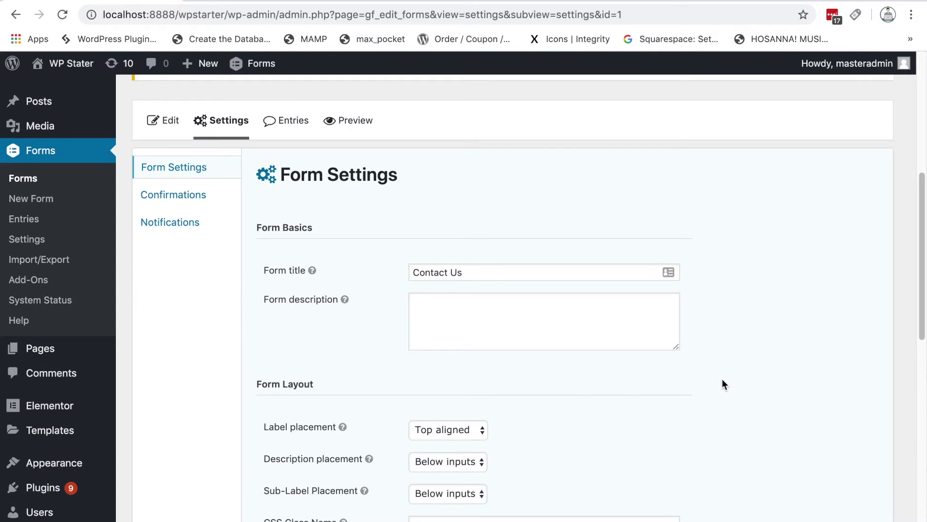
click(188, 195)
Step: Leave the settings page without saving and scroll down to the Default Confirmation in the Confirmations table
click(575, 178)
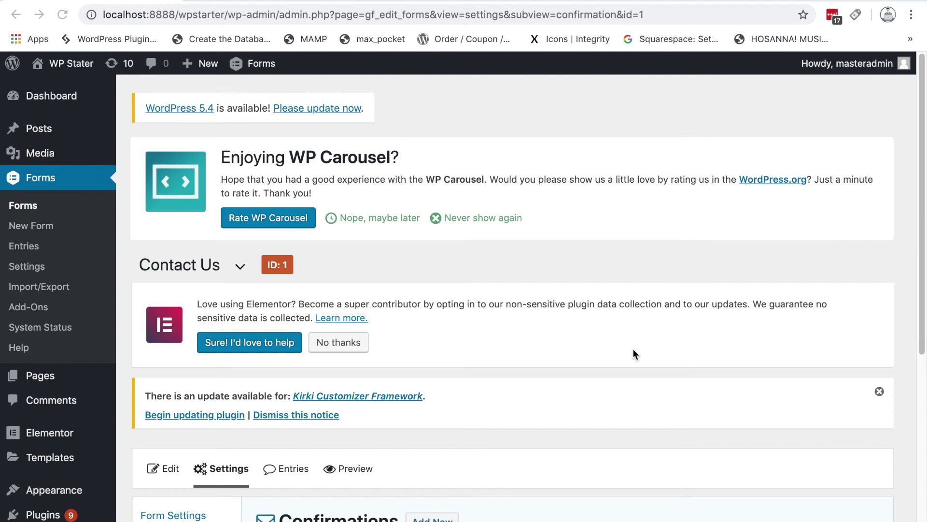
scroll(830, 411, down, 5)
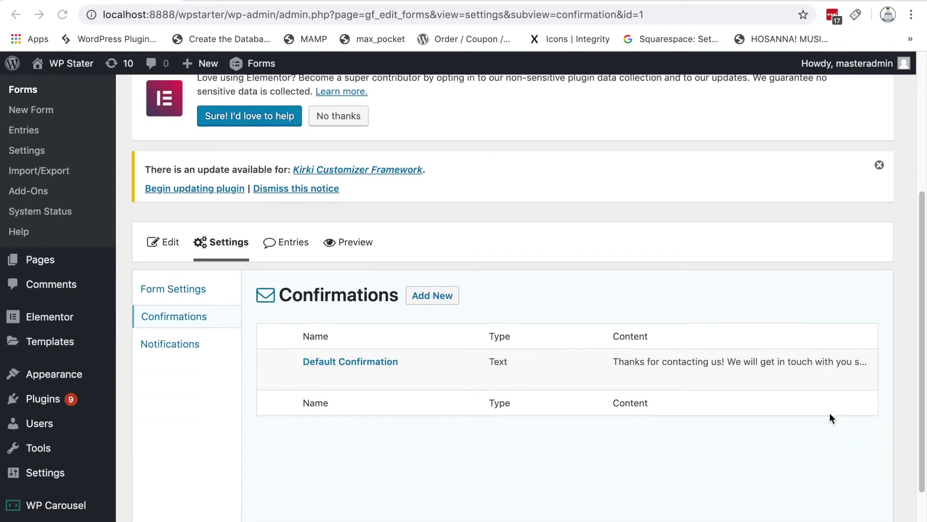
scroll(829, 413, down, 2)
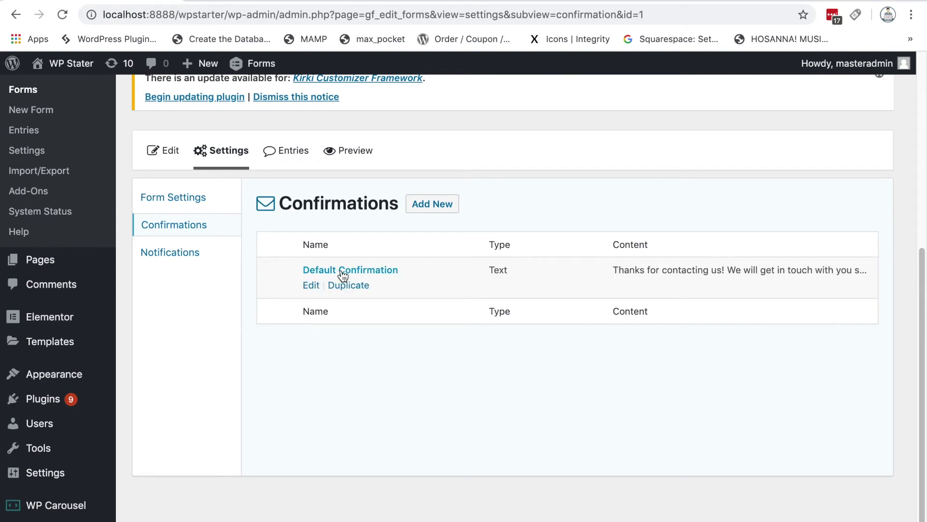
Step: Edit the Default Confirmation, selecting then deselecting its 'Thanks for contacting us!' message text
click(310, 285)
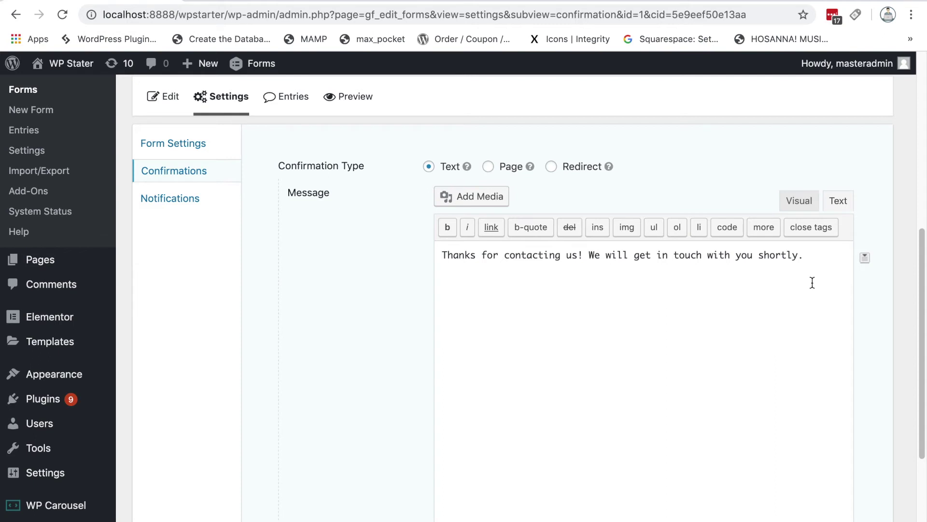
drag(816, 256, 532, 311)
key(Right)
click(601, 371)
Step: Set the Default Confirmation to Page with 'Thank You' selected, then switch it to Redirect
click(488, 166)
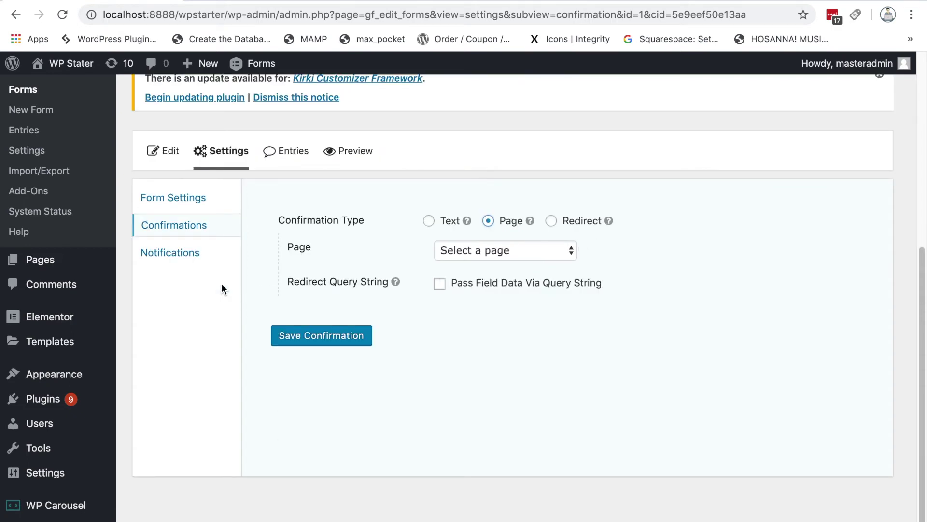
mouse_move(75, 266)
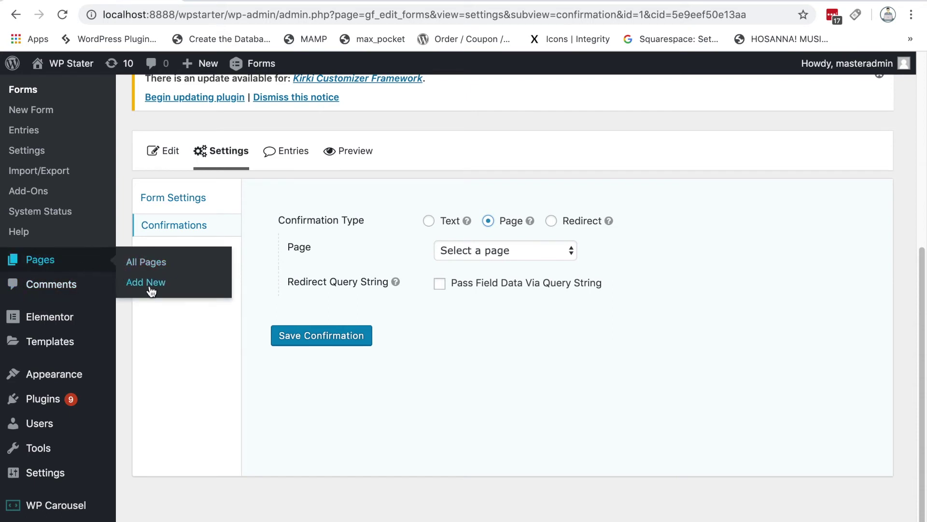
click(520, 254)
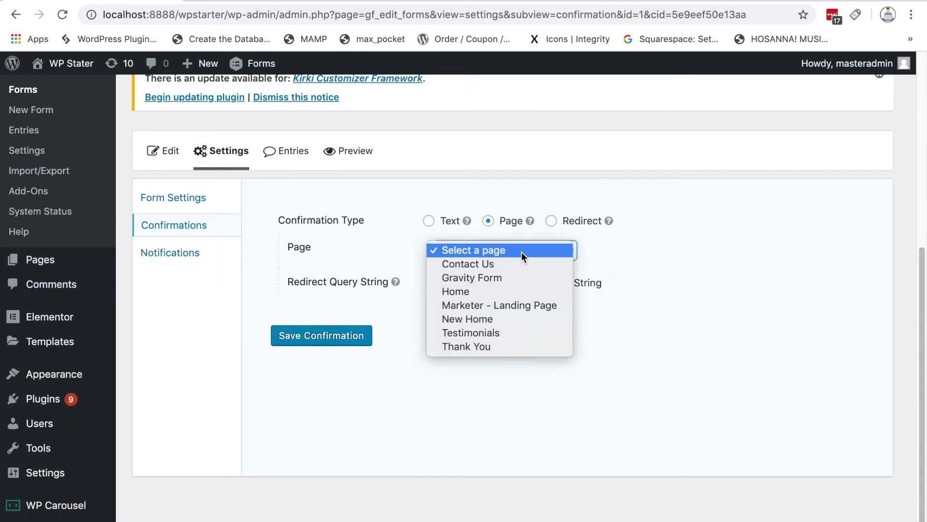
click(507, 346)
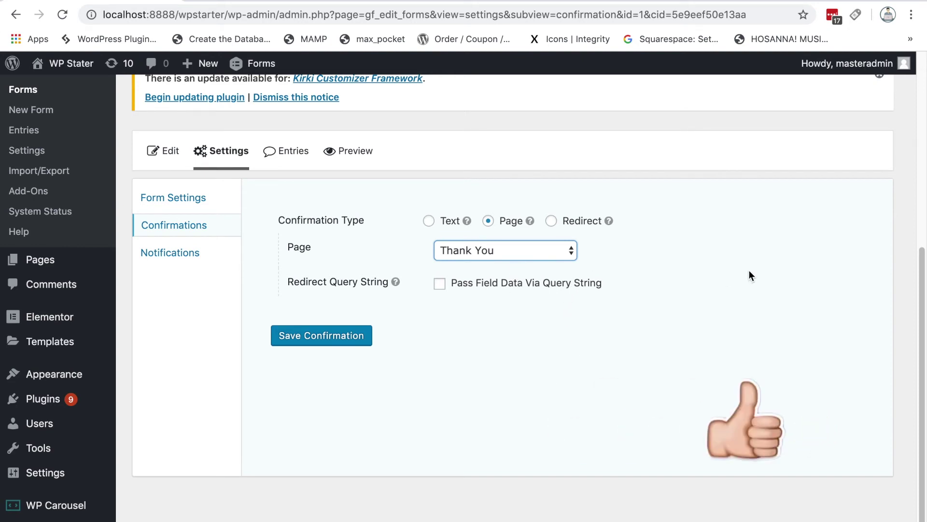
click(553, 221)
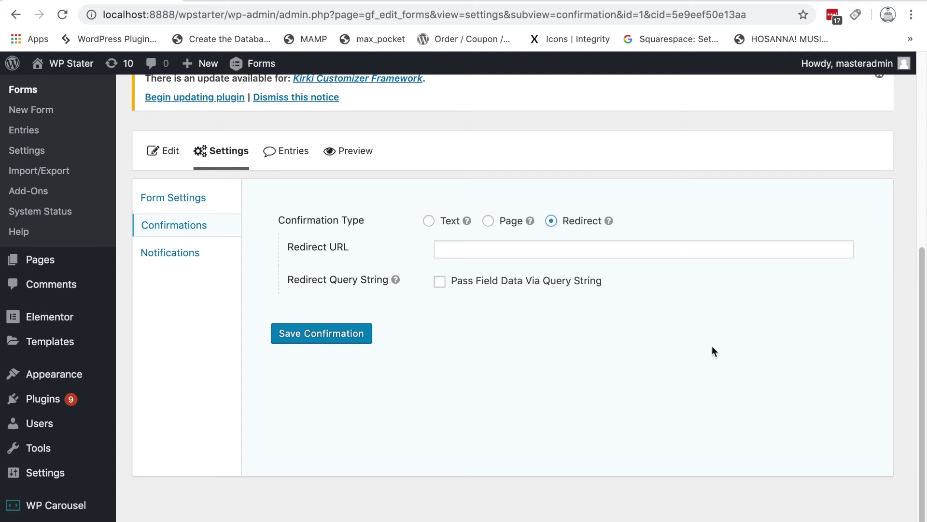
click(636, 251)
click(655, 228)
scroll(435, 357, down, 1)
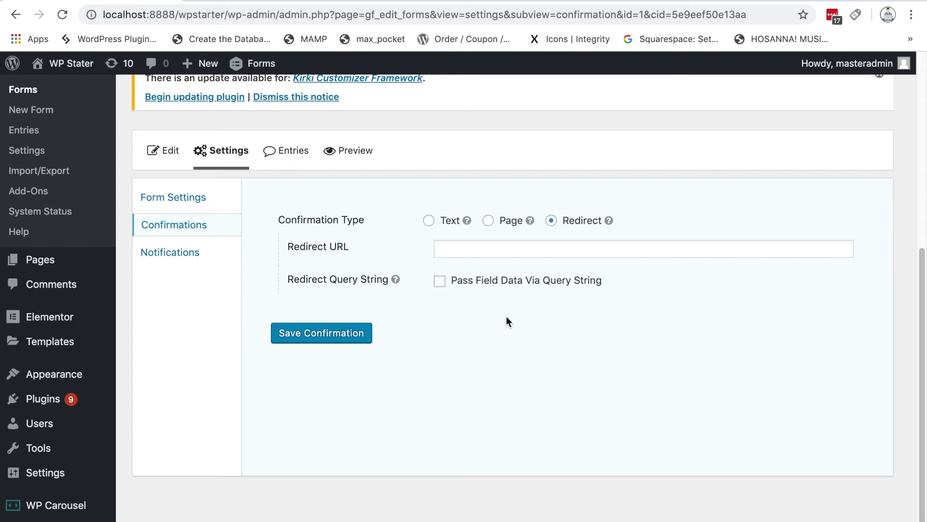
Step: Go to the Contact Us Notifications page and scroll to the Admin Notification entry
click(186, 264)
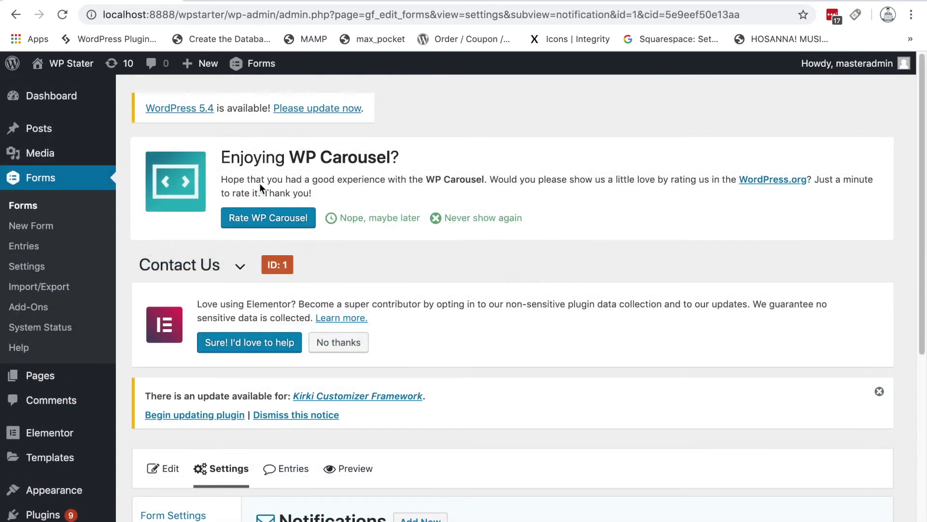
scroll(876, 418, down, 5)
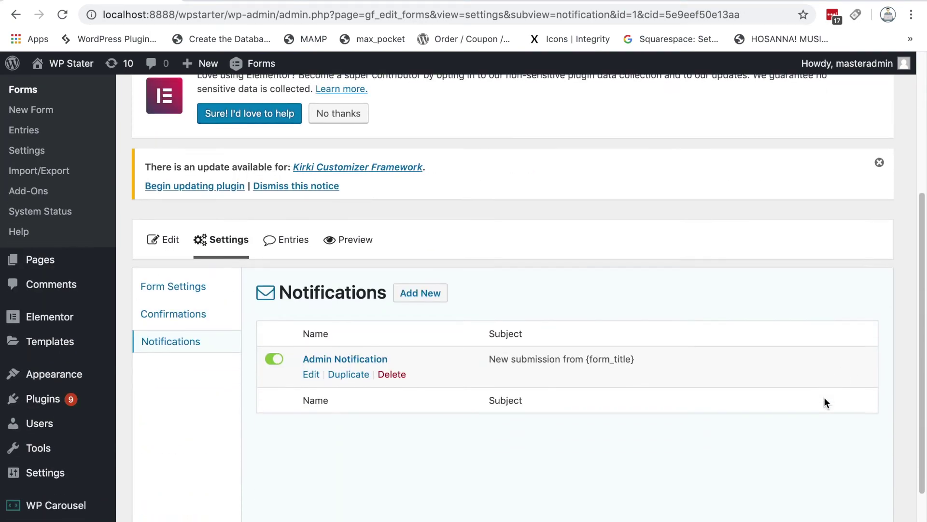
scroll(824, 398, down, 1)
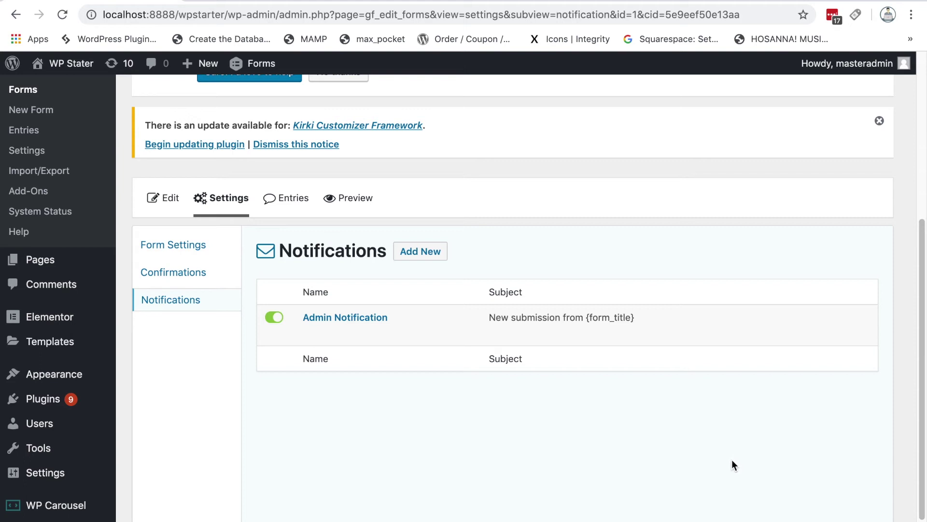
mouse_move(351, 335)
Step: Edit the Admin Notification and scroll to its Send To and From fields, both {admin_email}
click(312, 334)
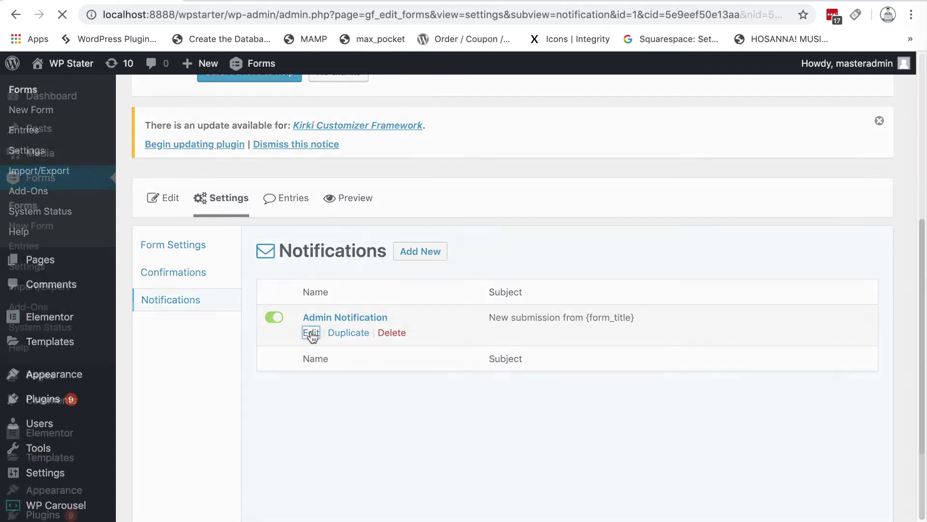
scroll(671, 422, down, 5)
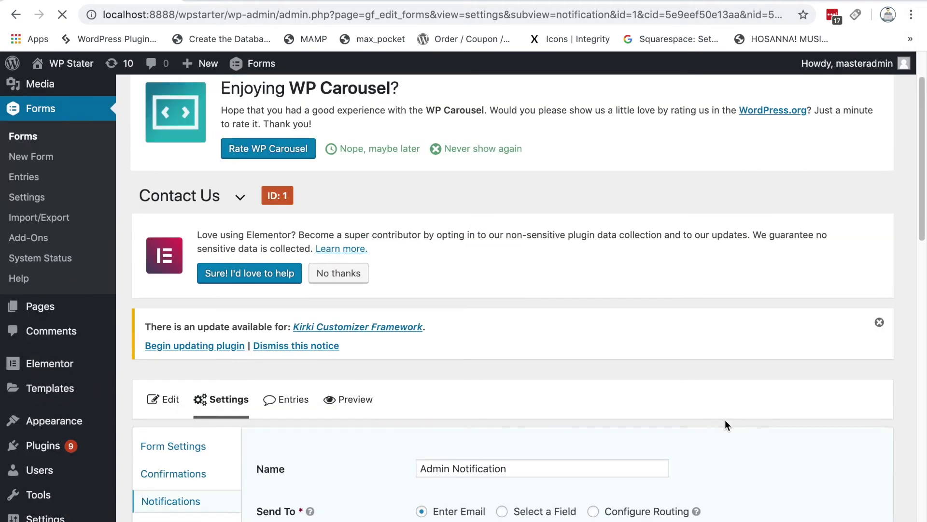
scroll(735, 423, down, 3)
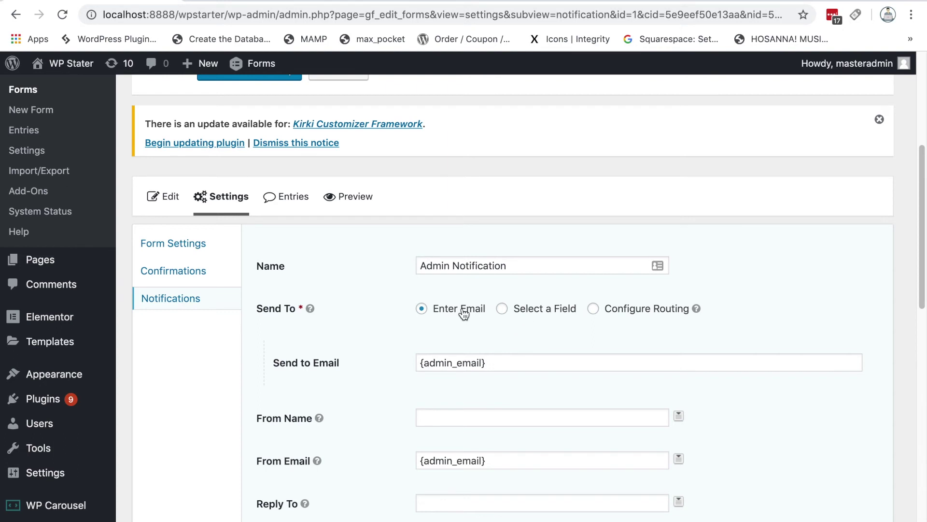
scroll(778, 356, down, 3)
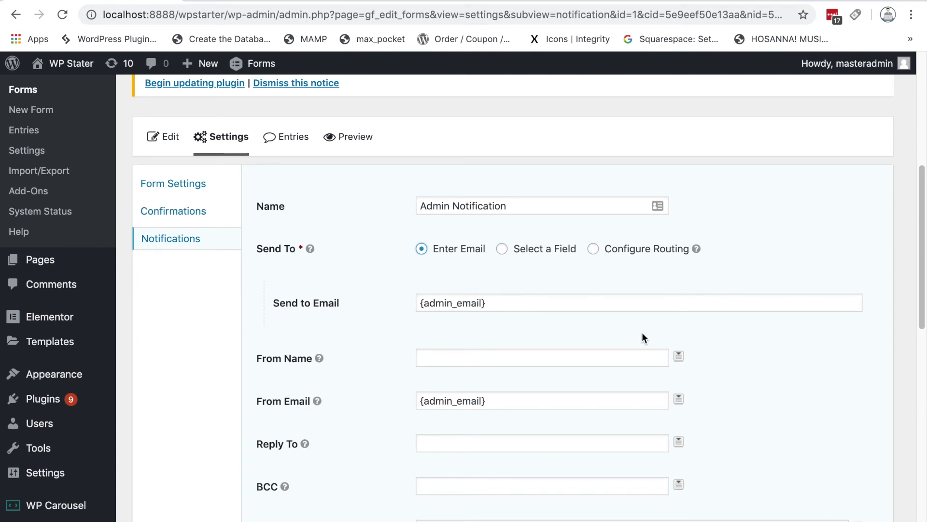
scroll(761, 338, down, 1)
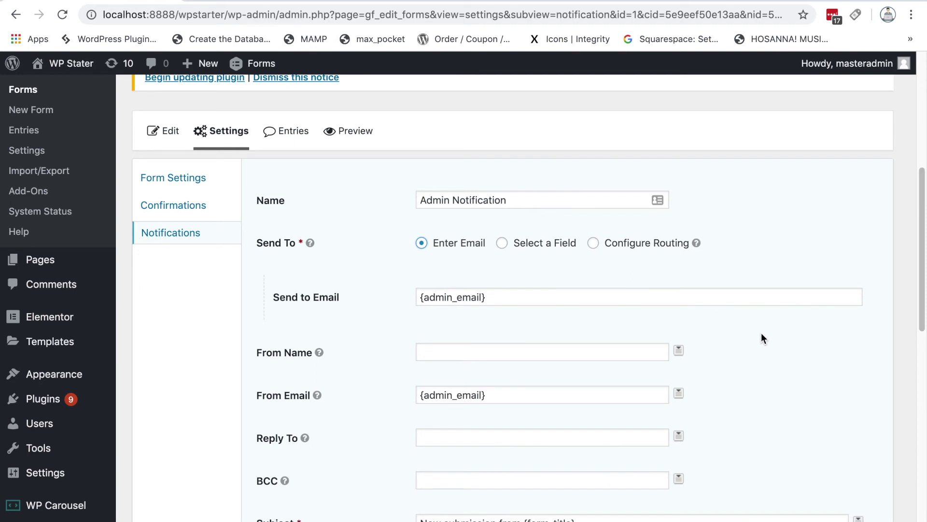
Step: Append two comma-separated recipient e-mail addresses after {admin_email} in the Send to Email field
click(551, 296)
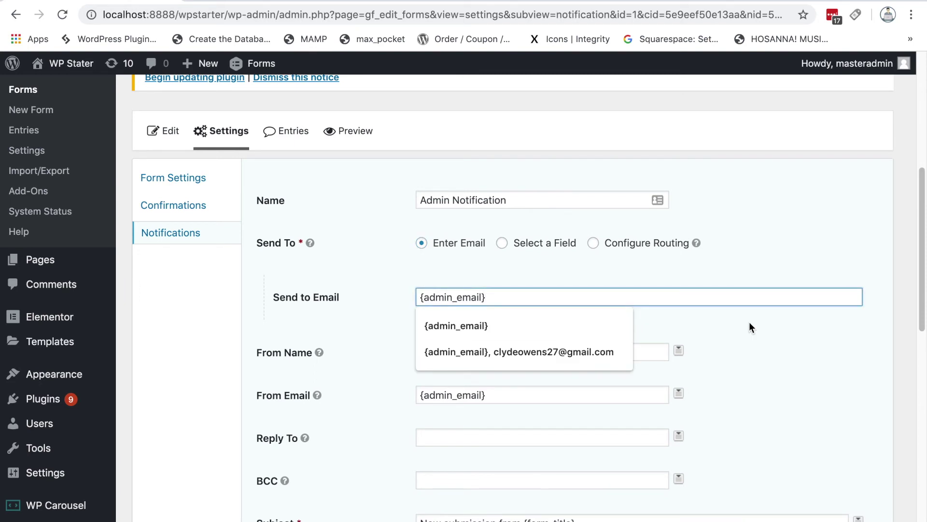
text(,)
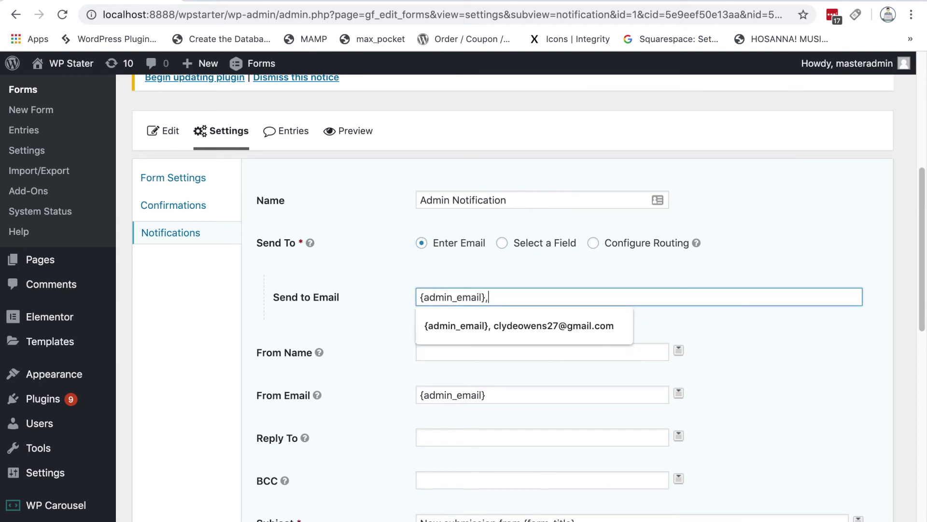
click(713, 328)
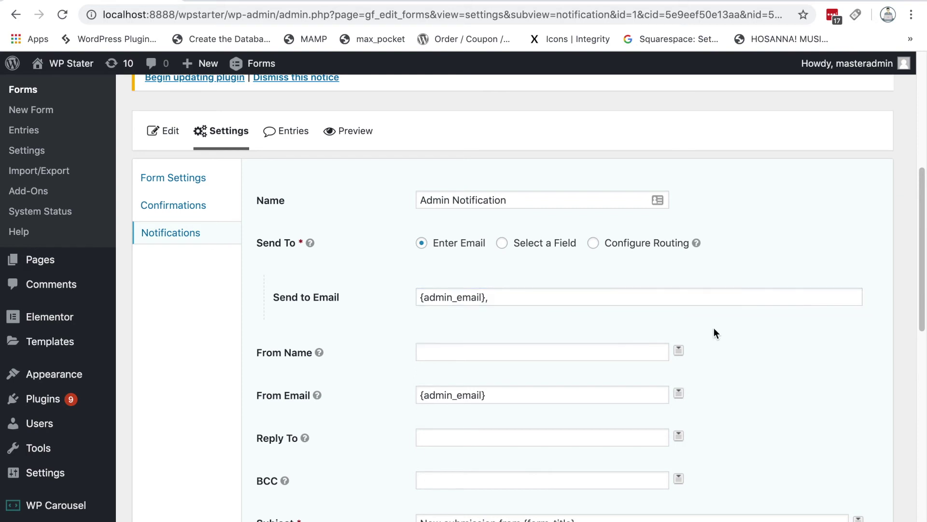
click(602, 296)
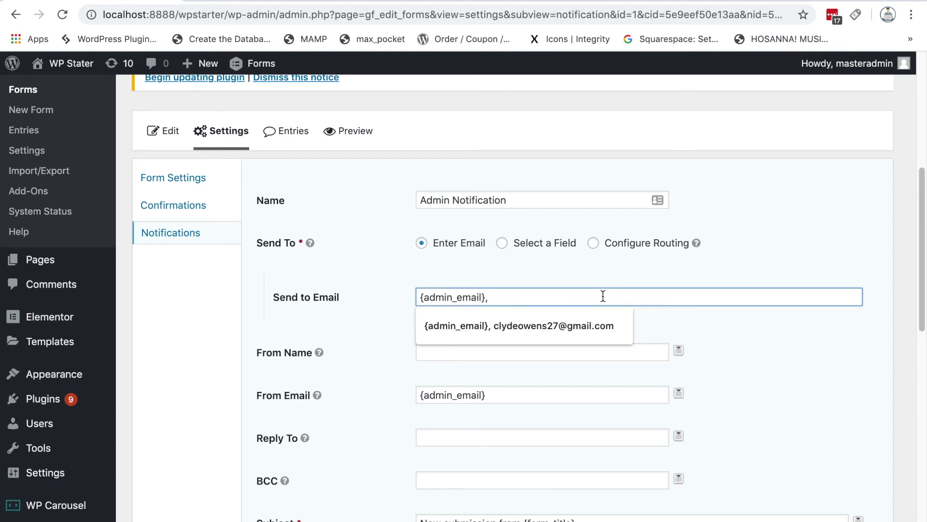
click(582, 326)
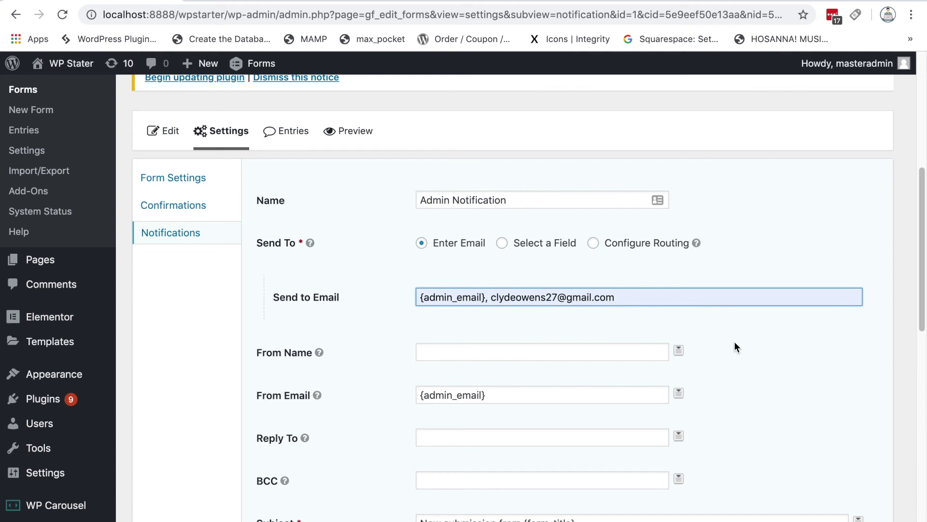
text(,)
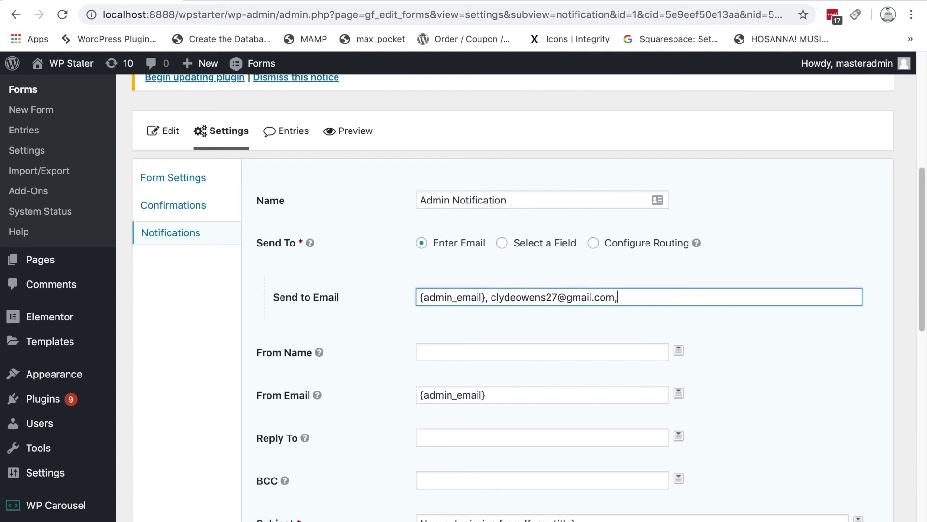
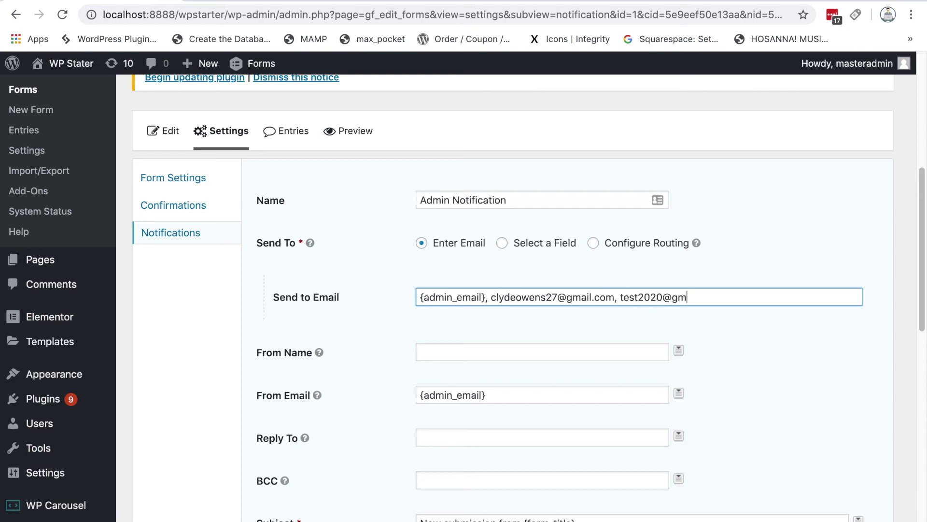
click(795, 377)
Step: Add a 'Hi Admin,' greeting line above {all_fields} in the Admin Notification message
scroll(795, 377, down, 2)
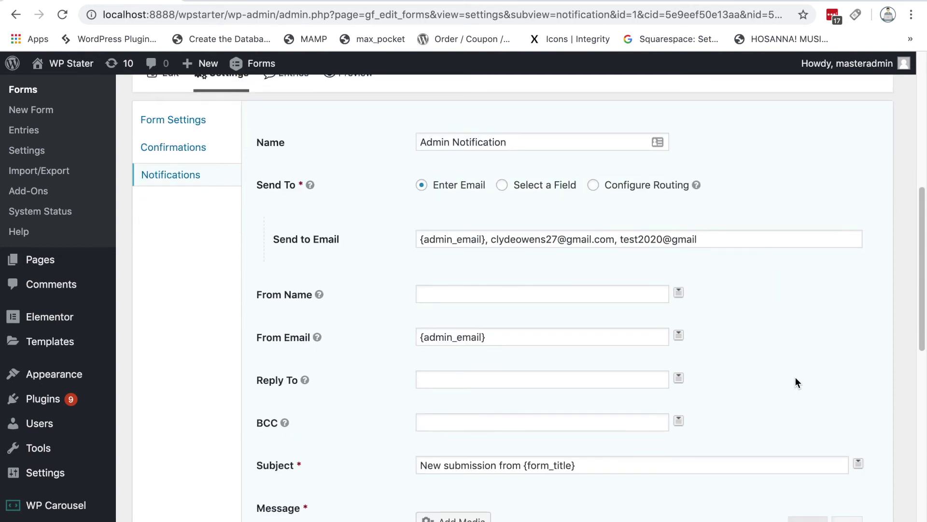
scroll(796, 377, down, 1)
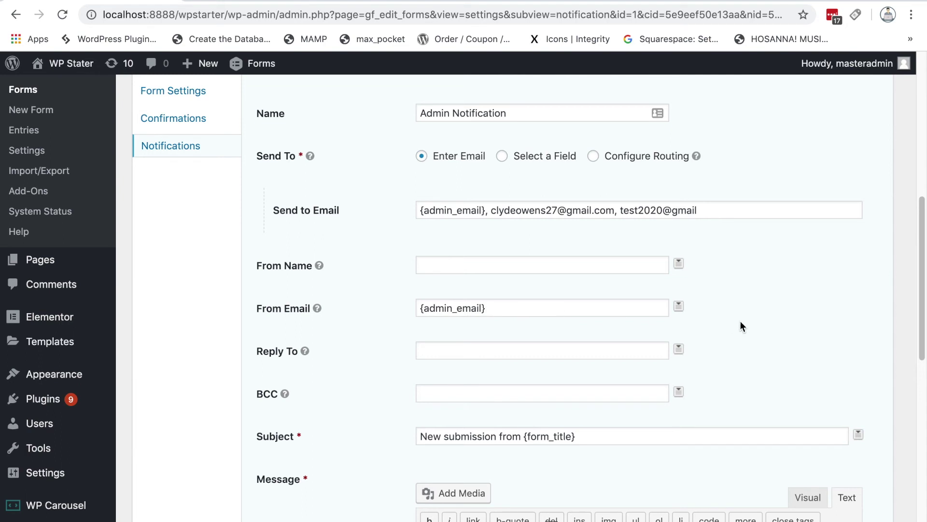
scroll(744, 320, down, 2)
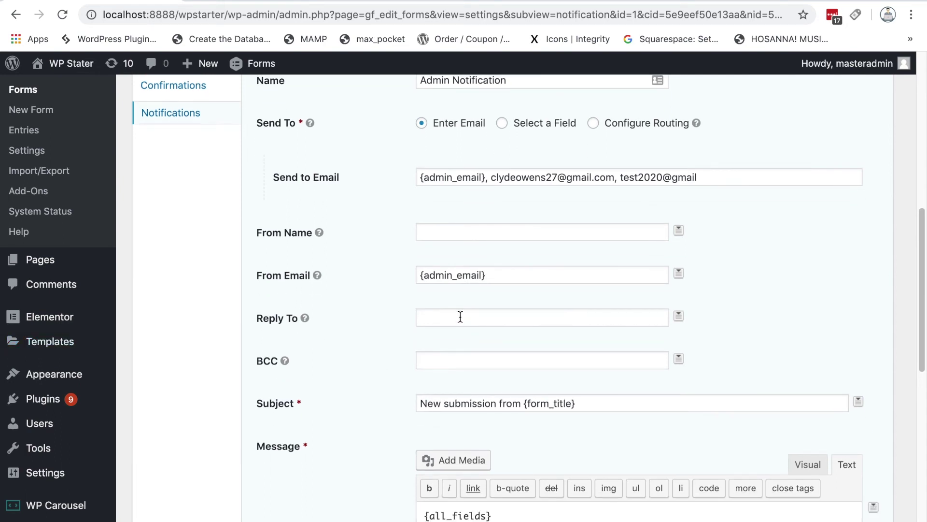
scroll(371, 280, down, 8)
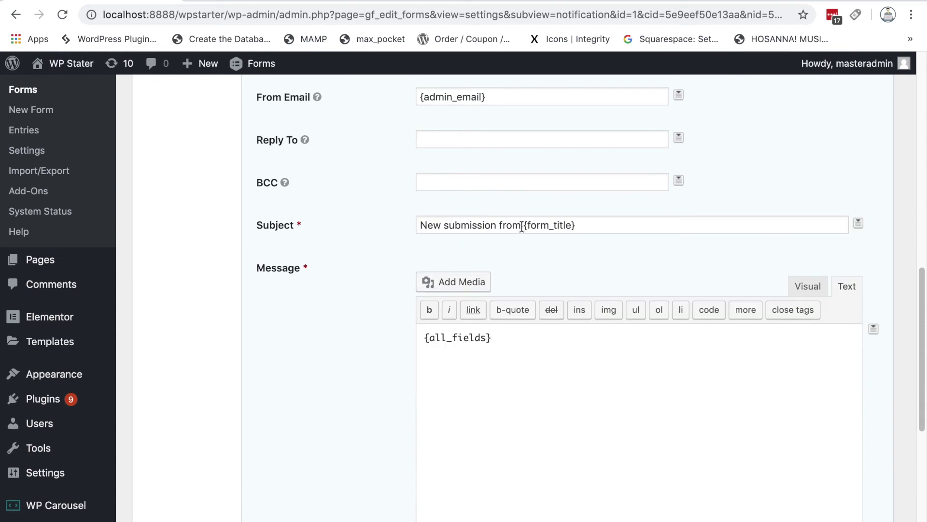
drag(520, 225, 416, 222)
click(383, 236)
scroll(378, 247, down, 2)
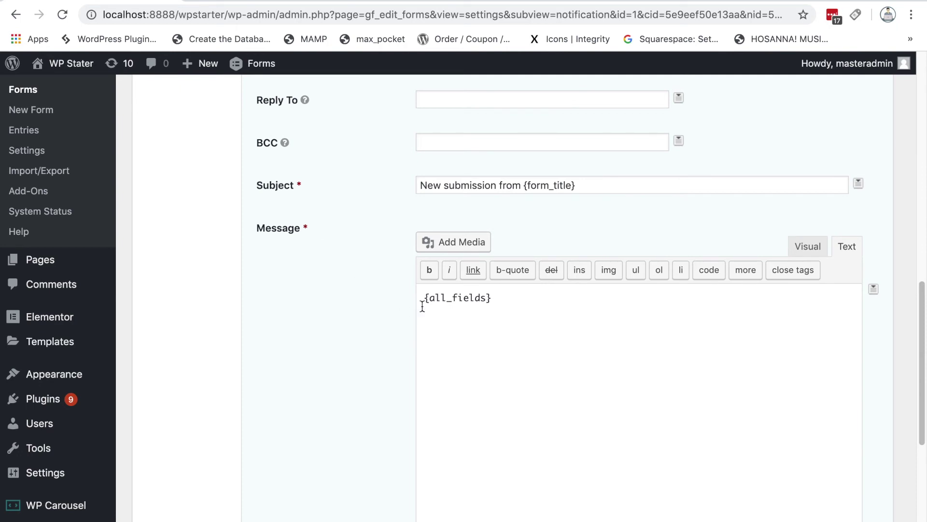
click(424, 297)
key(Return)
key(Up)
text(Hi)
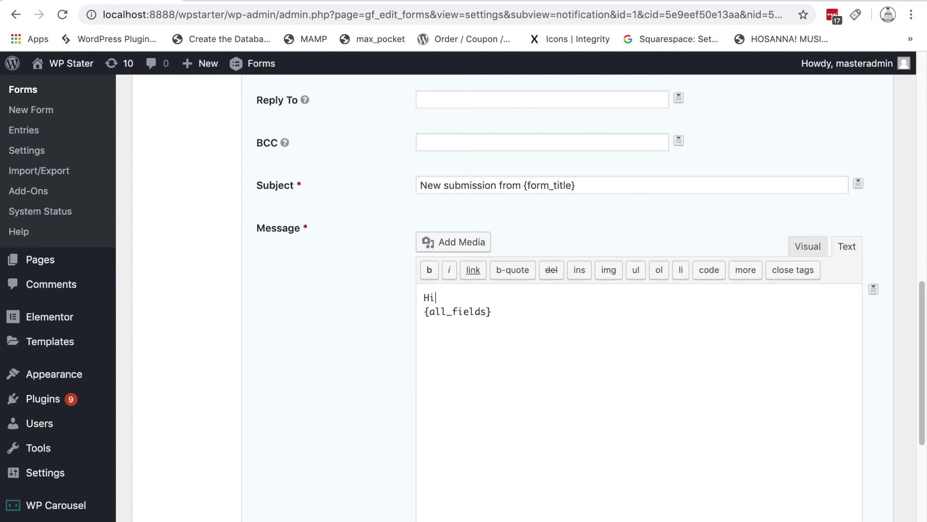
key(BackSpace)
text(Admin,)
Step: Add 'This is the information:' before {all_fields} and a 'Thanks' sign-off after it
key(Return)
key(Return)
text(This is the )
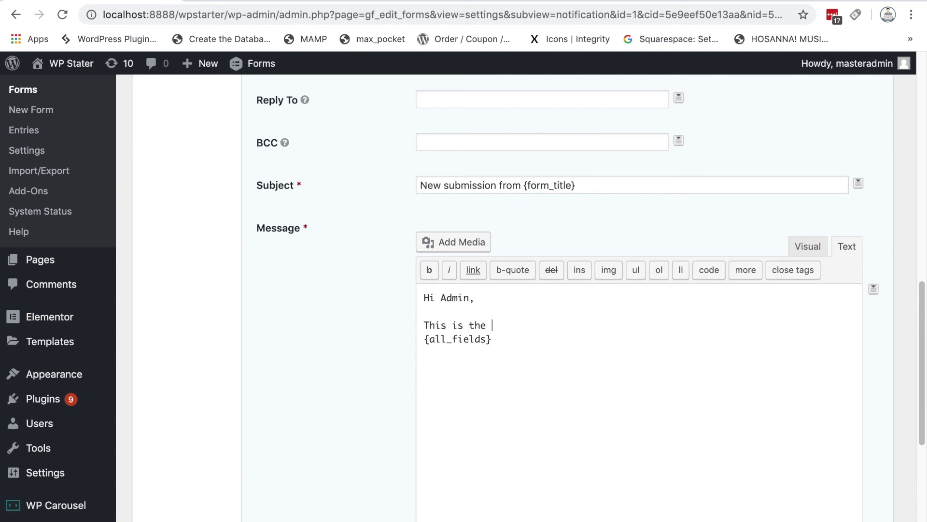
text(information:)
key(Return)
click(529, 351)
key(Return)
key(Return)
text(Thanks,)
key(Return)
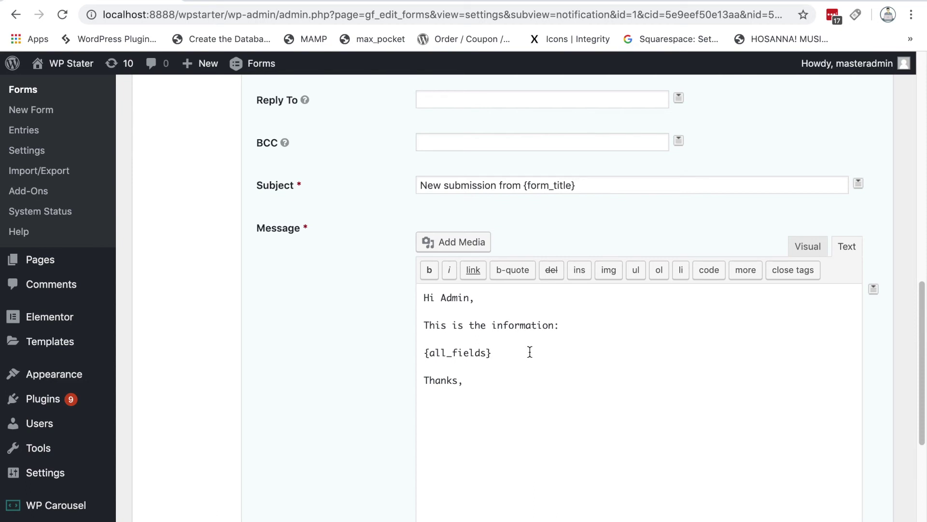
key(BackSpace)
key(BackSpace)
scroll(318, 375, down, 3)
Step: Save the edited Admin Notification with Update Notification
scroll(311, 369, down, 3)
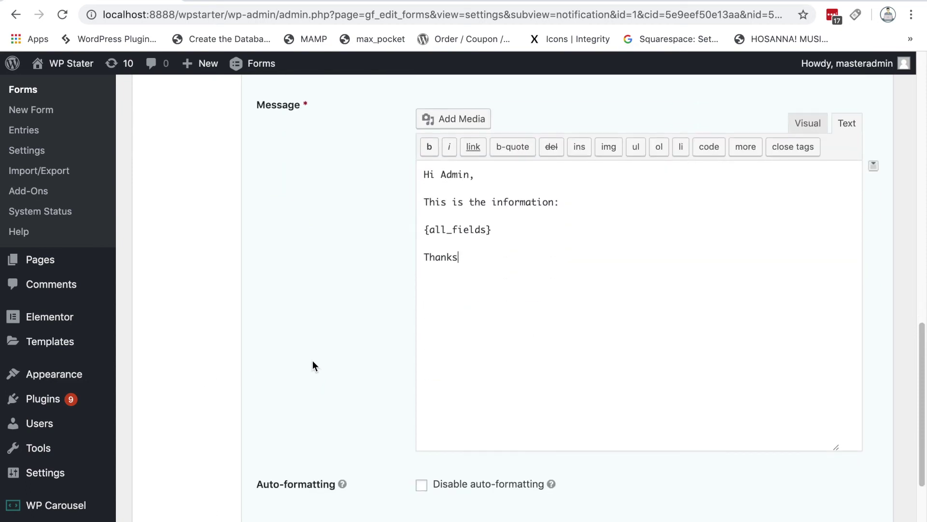
scroll(706, 384, up, 10)
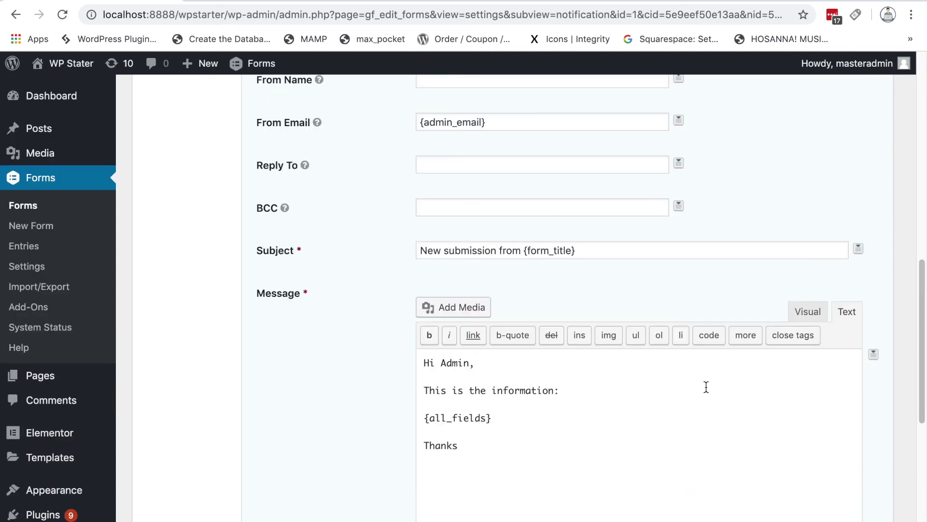
scroll(706, 383, up, 1)
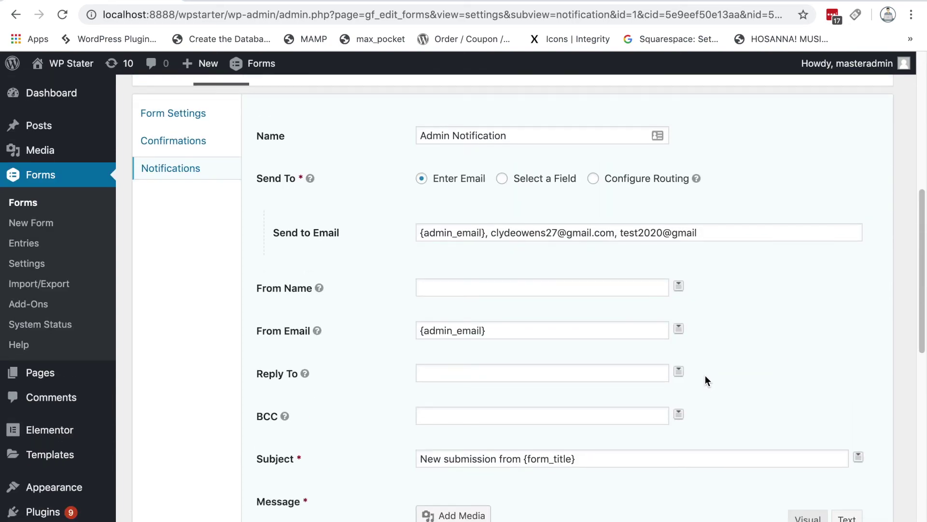
scroll(705, 374, down, 14)
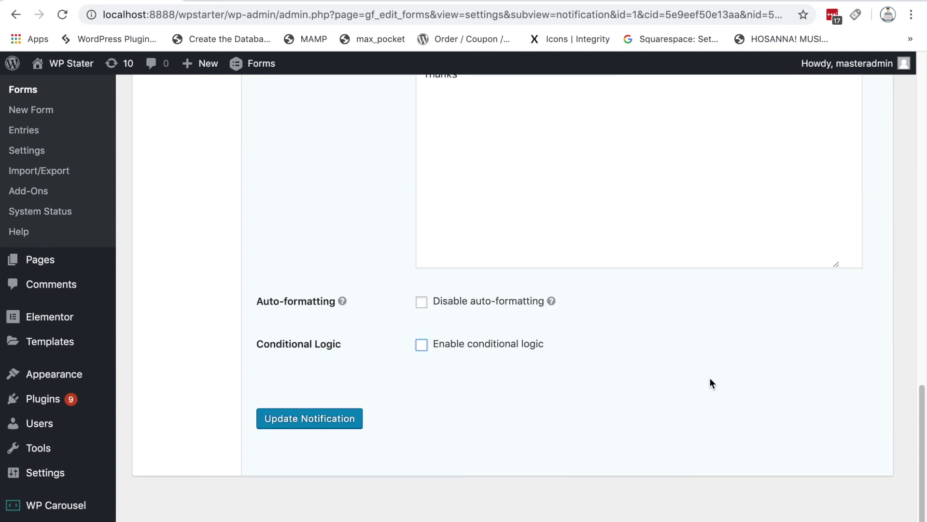
click(319, 428)
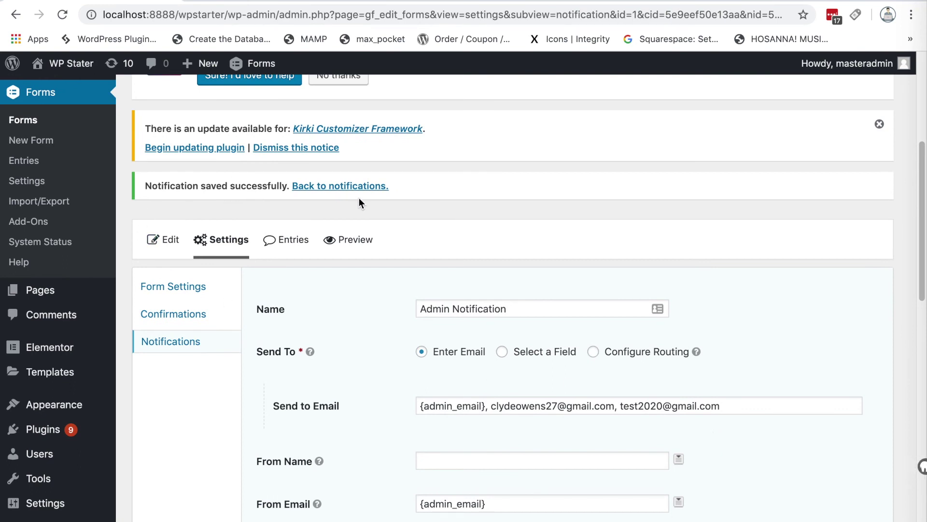
Step: Return to the Contact Us form's Notifications list
scroll(658, 257, down, 1)
click(188, 338)
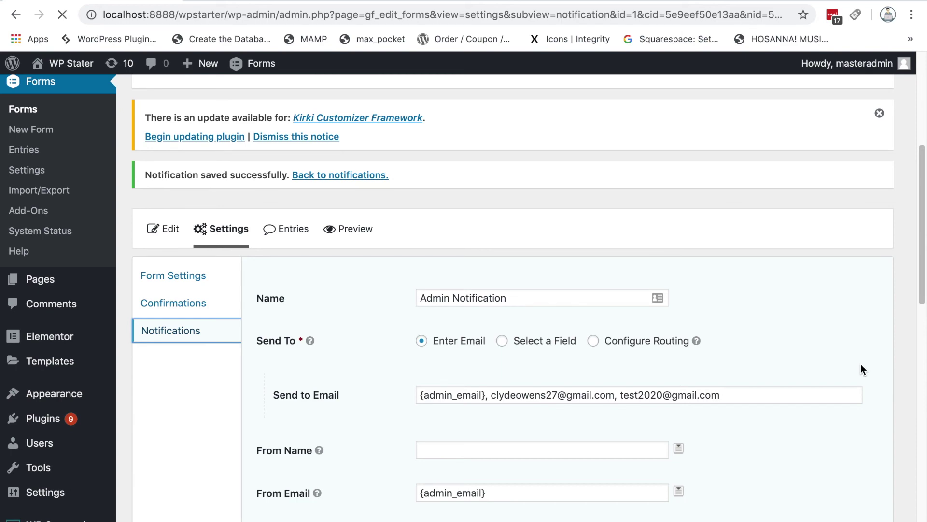
scroll(860, 363, down, 4)
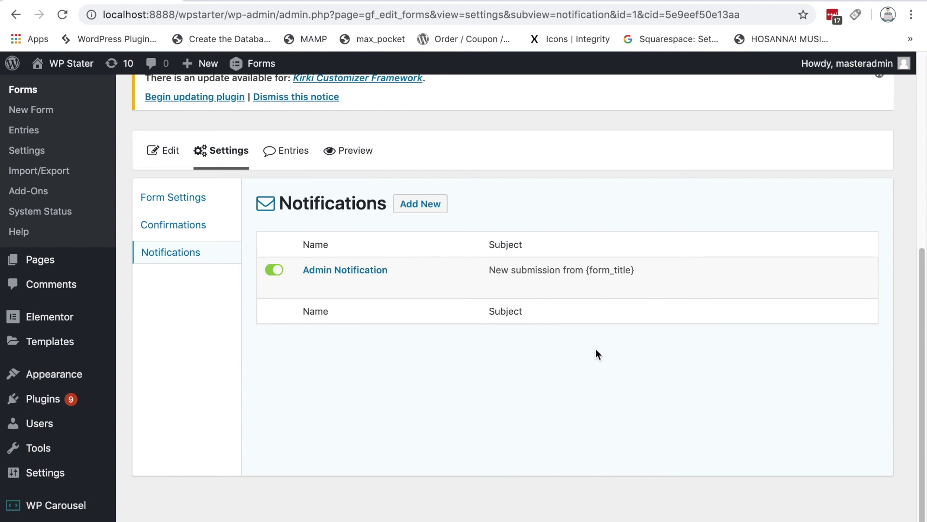
Step: Add a new notification to the Contact Us form named 'Users Notification'
click(431, 210)
click(419, 208)
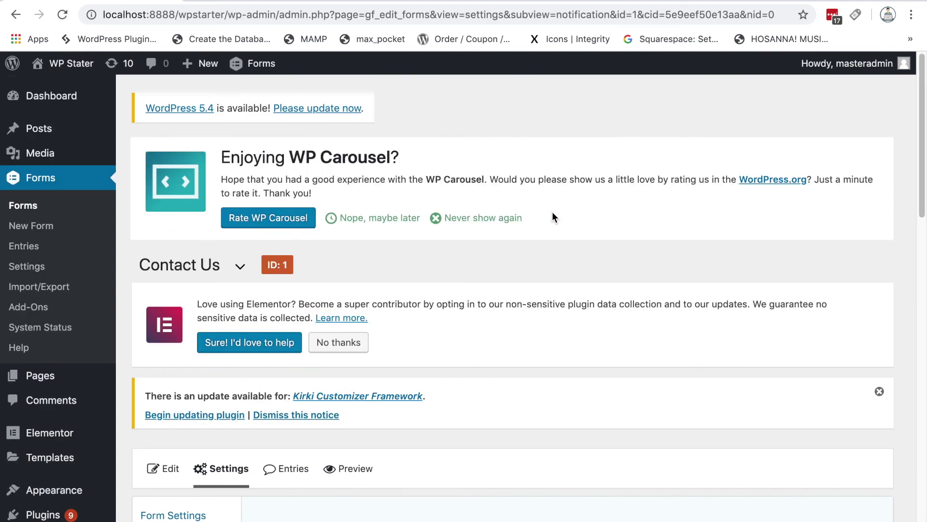
scroll(586, 278, down, 6)
scroll(877, 305, down, 2)
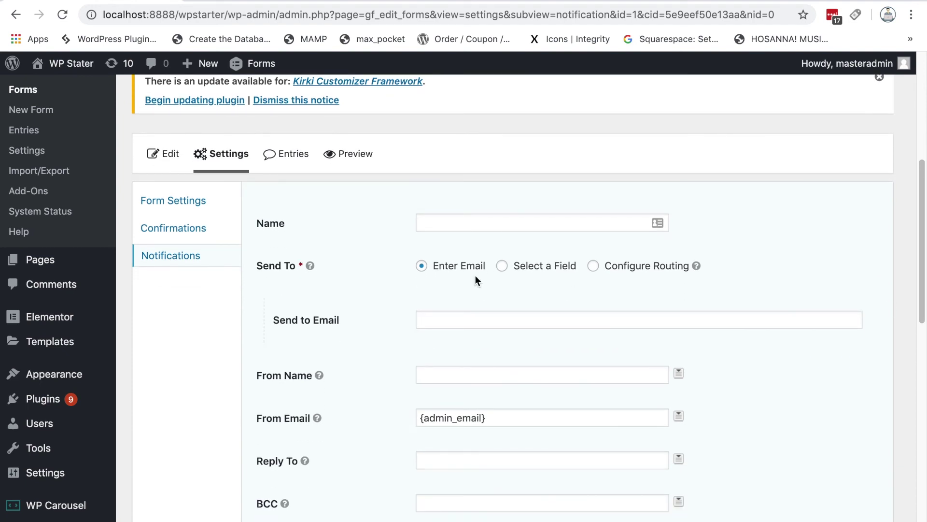
click(514, 222)
text(User)
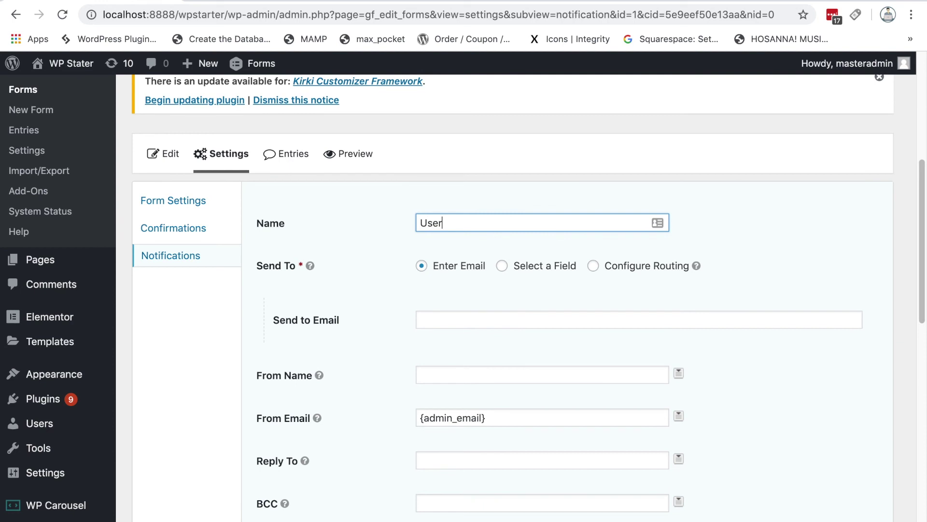
text(s Notification)
Step: Send the notification to the form's Email Address field
scroll(789, 242, down, 2)
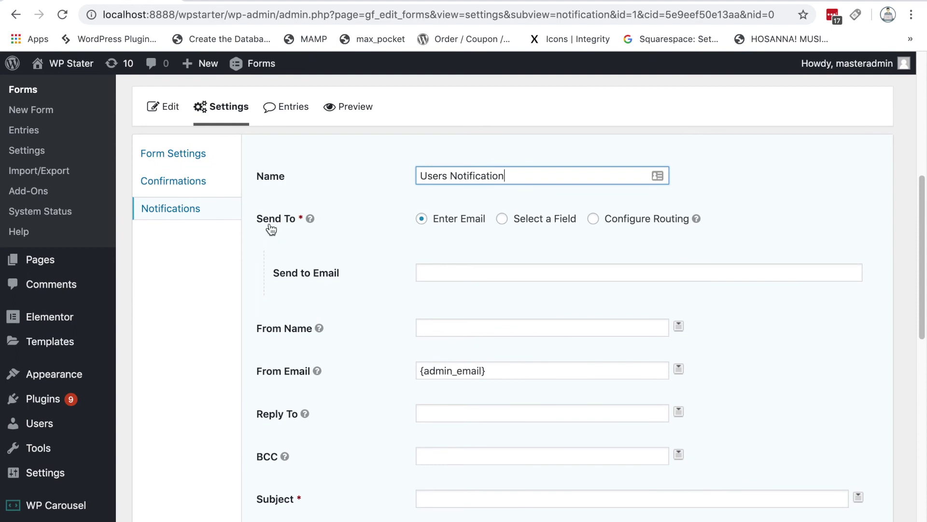
click(556, 220)
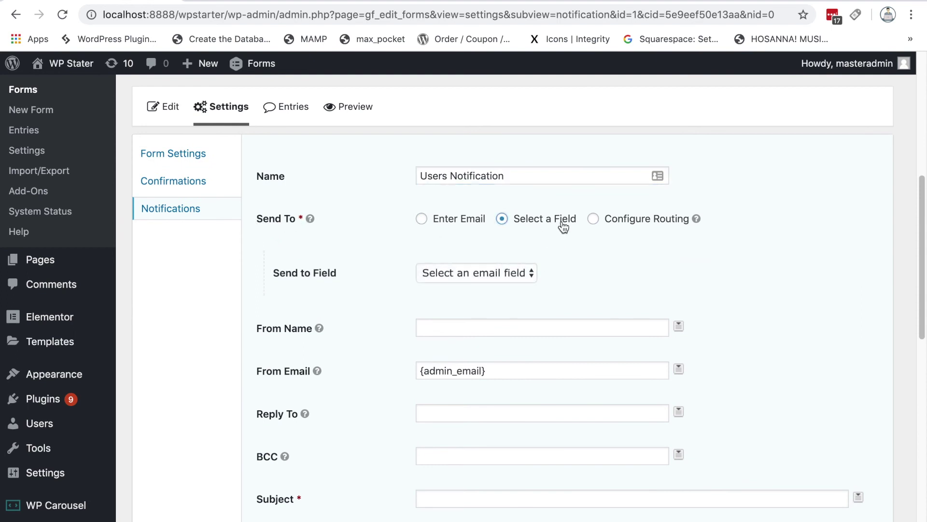
click(523, 272)
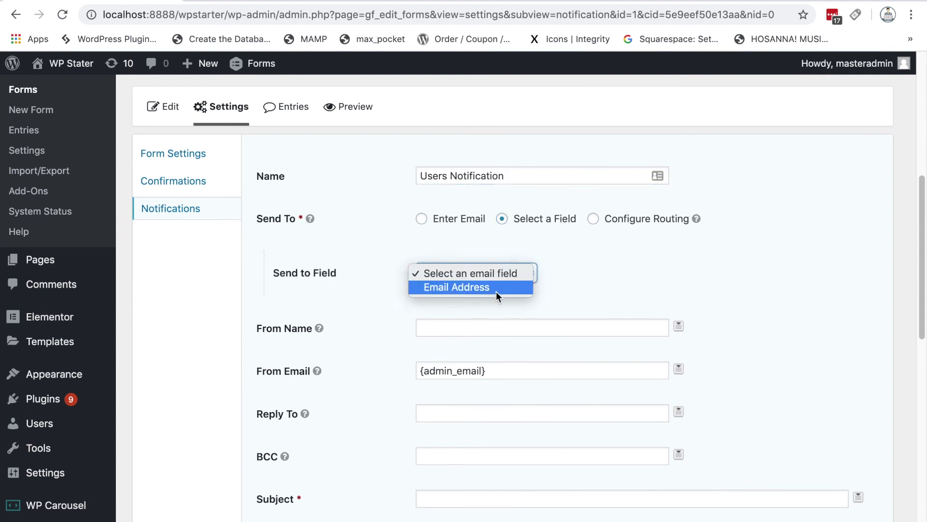
click(492, 288)
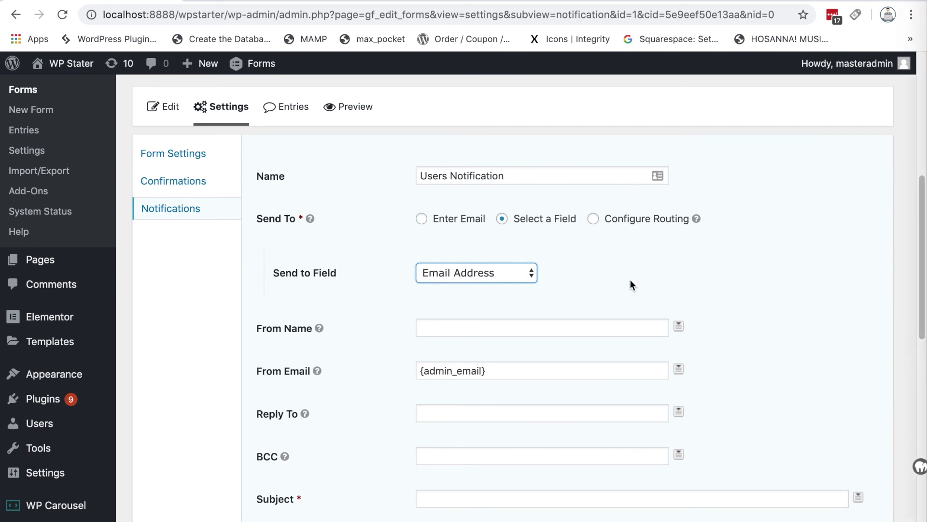
Step: Copy the From Email value {admin_email} into the Reply To field
scroll(743, 301, down, 3)
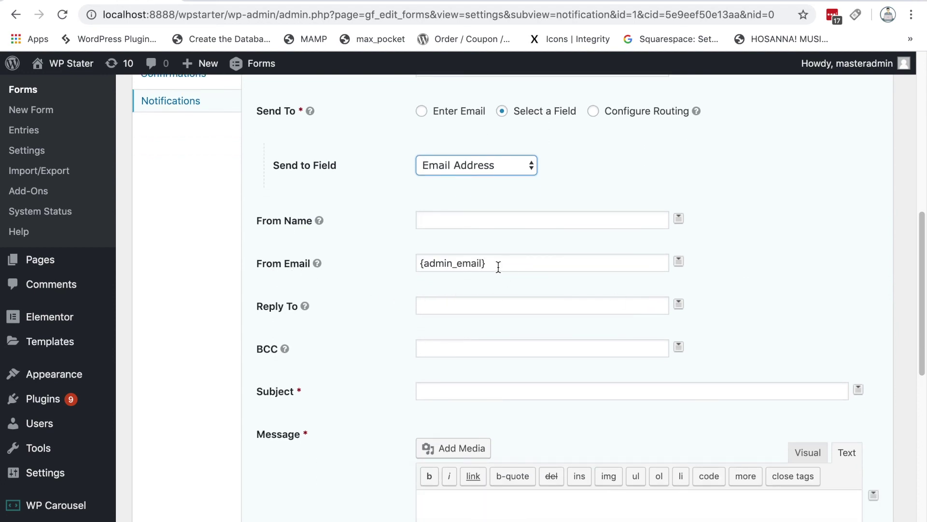
scroll(739, 289, down, 1)
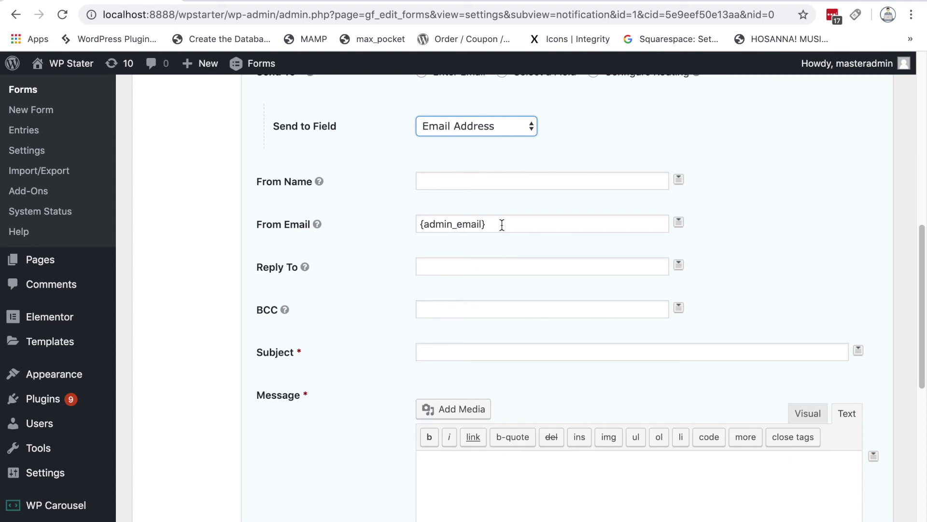
drag(500, 223, 414, 225)
key(ctrl+c)
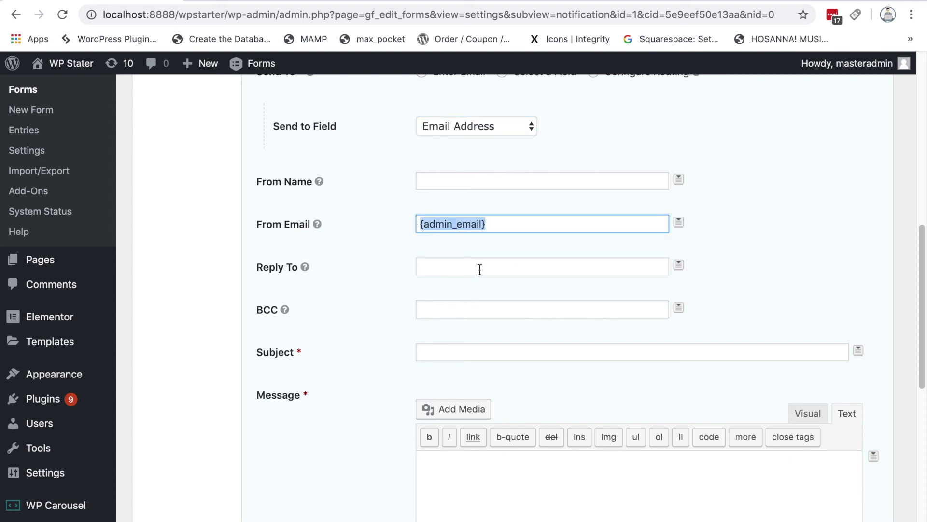
click(438, 270)
key(ctrl+v)
click(377, 254)
Step: Open the Reply To merge-tag list and close it without inserting a tag
scroll(372, 299, down, 3)
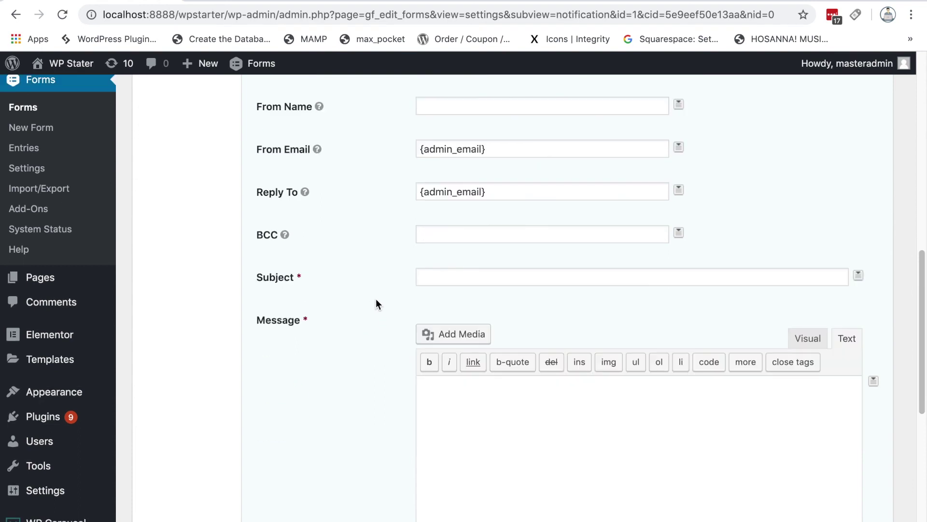
click(679, 191)
scroll(704, 292, down, 2)
scroll(706, 309, down, 5)
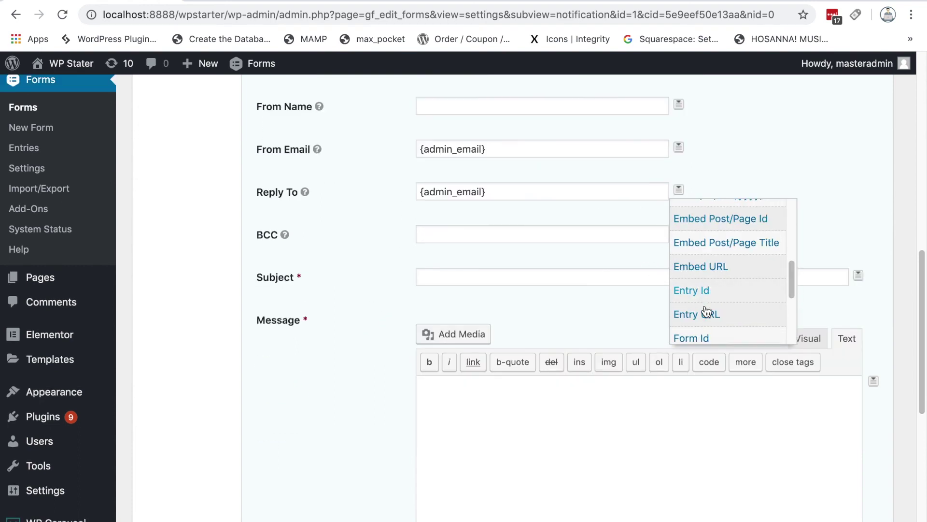
click(751, 171)
scroll(367, 258, down, 1)
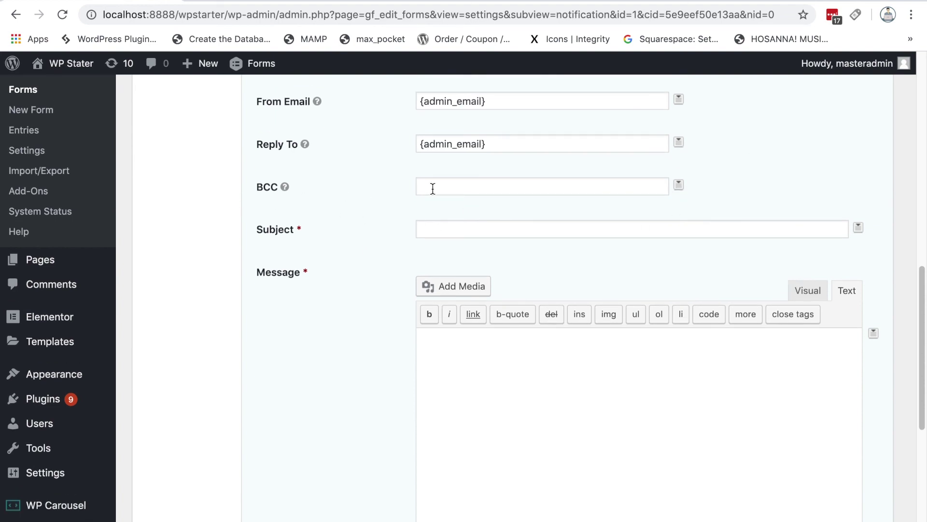
scroll(387, 213, down, 1)
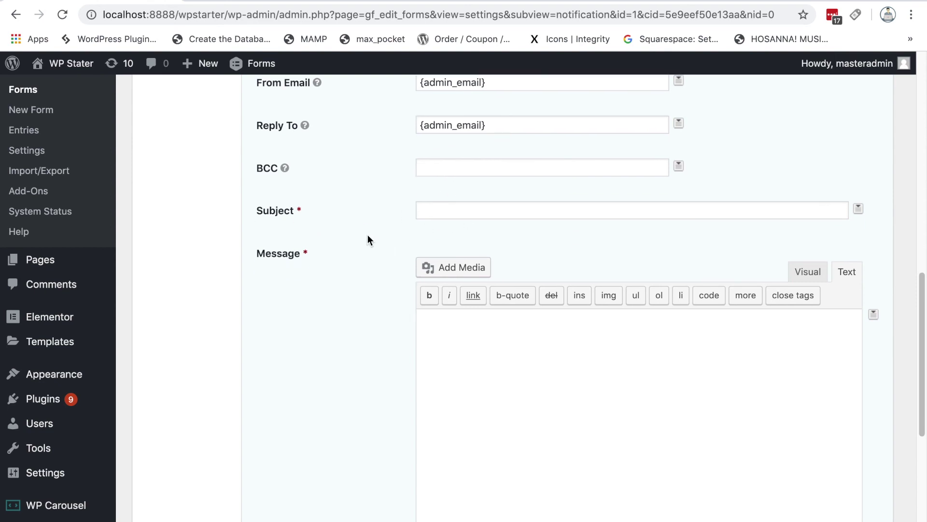
Step: Replace the draft 'Welcome' subject with 'Thank you for your information.'
scroll(368, 239, up, 1)
scroll(367, 233, down, 1)
click(452, 205)
text(Welcome)
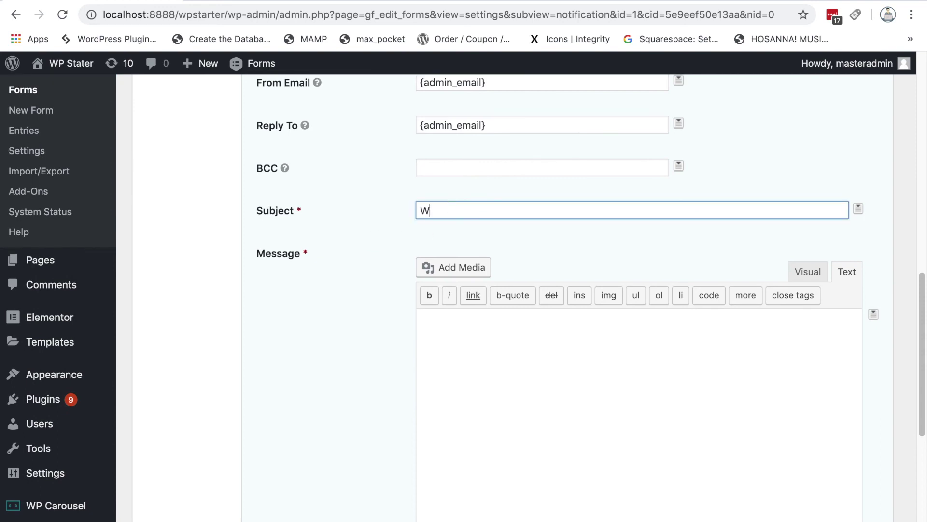
key(BackSpace)
key(BackSpace)
key(BackSpace)
key(BackSpace)
key(BackSpace)
key(BackSpace)
key(BackSpace)
text(Thank you)
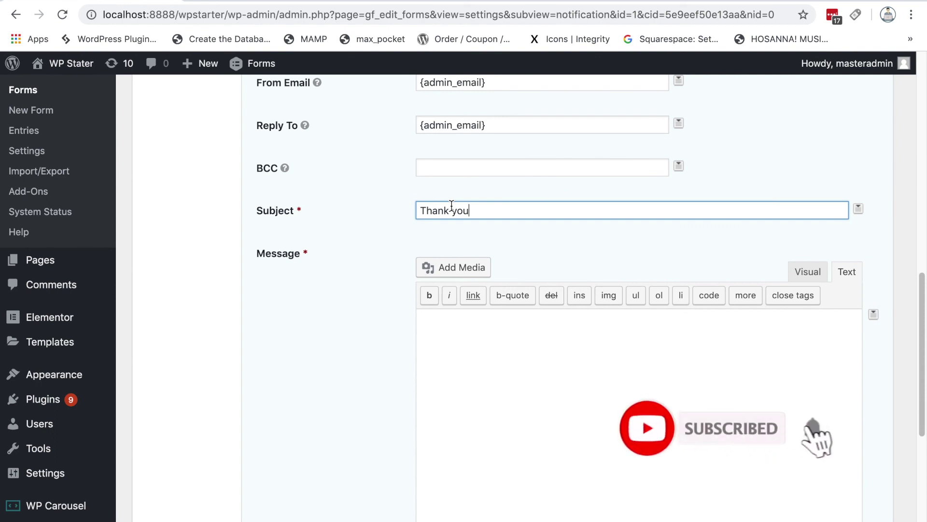
text( for you)
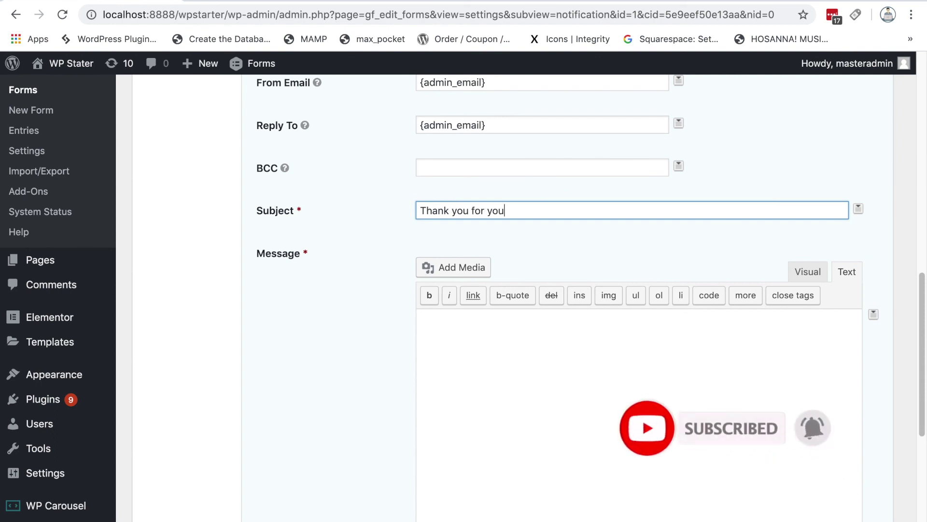
text(r info)
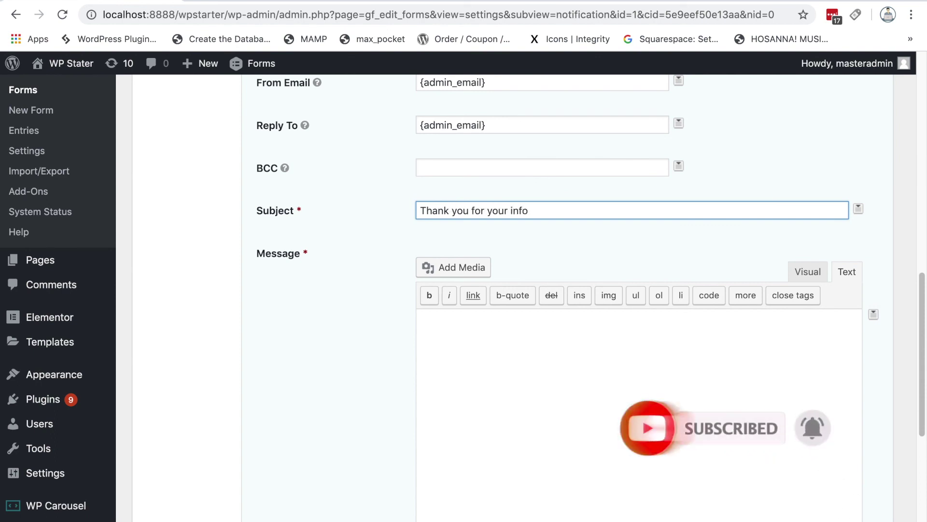
text(rmation)
key(BackSpace)
key(BackSpace)
key(BackSpace)
key(BackSpace)
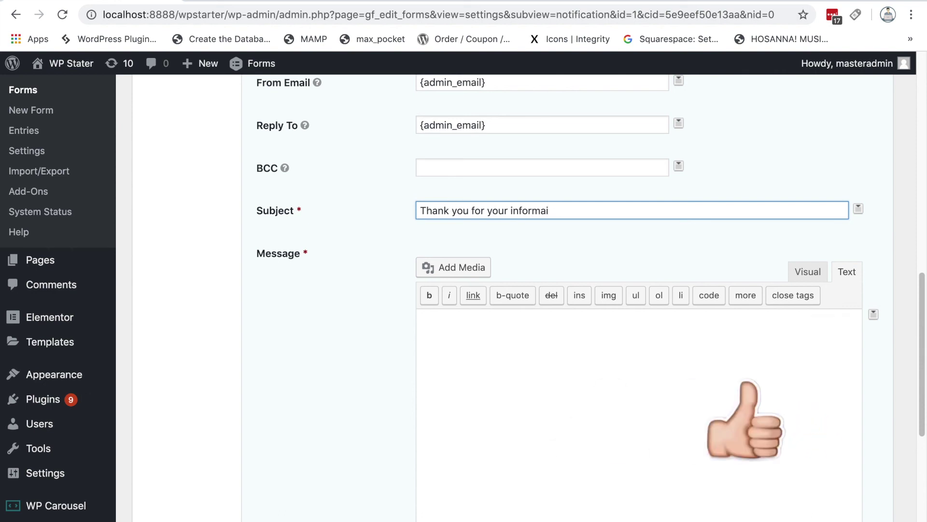
text(tion.)
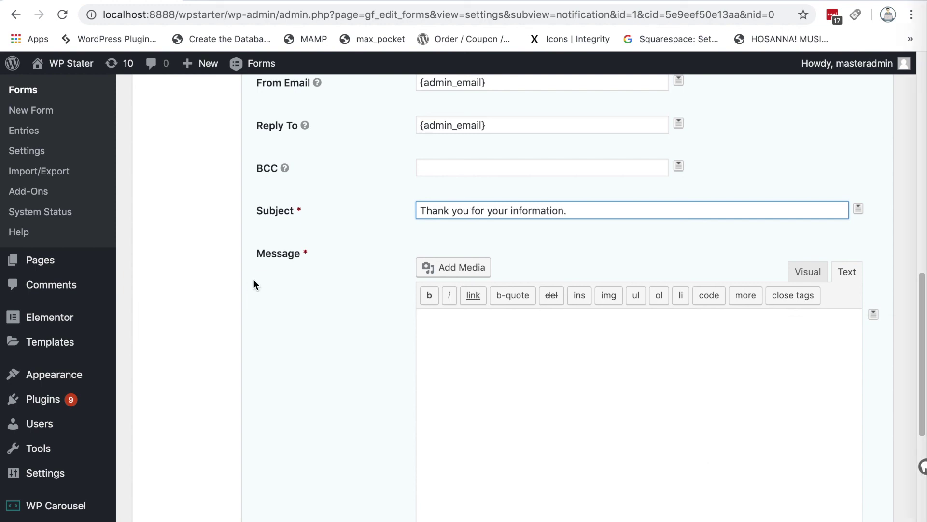
scroll(557, 399, down, 2)
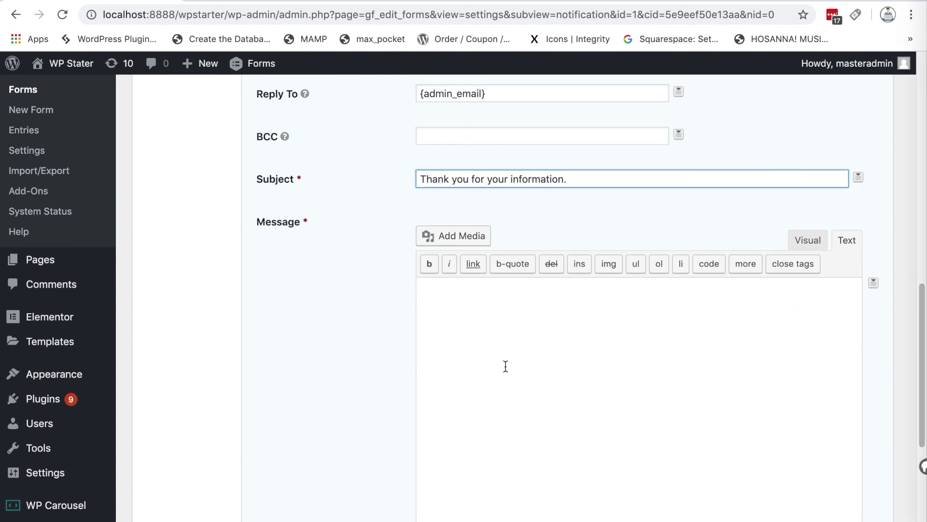
Step: Start the message with 'Hi {First Name},' using the First Name merge tag
click(485, 342)
text(Hi,)
key(BackSpace)
key(BackSpace)
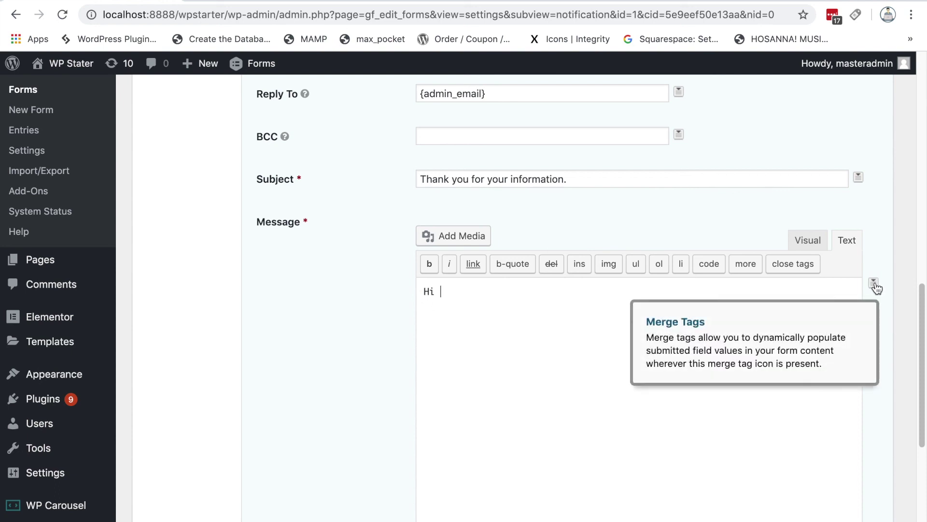
click(876, 286)
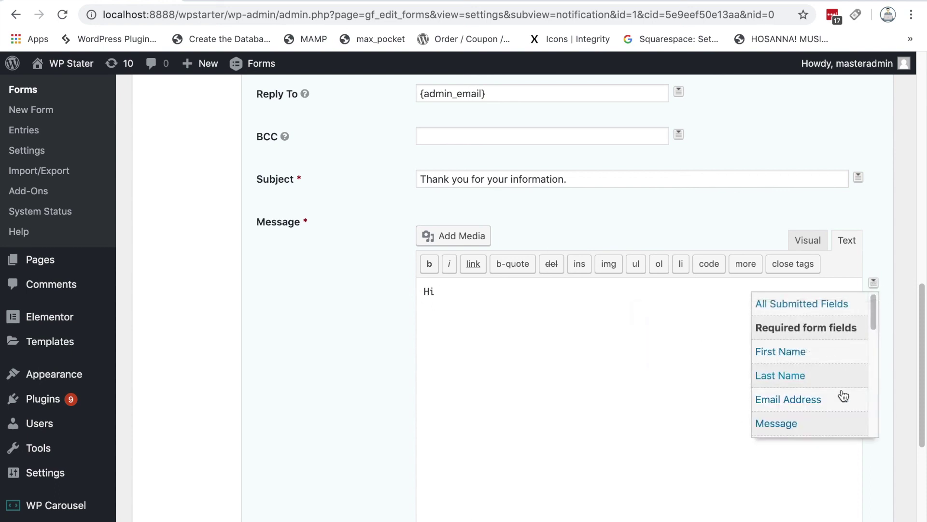
click(792, 363)
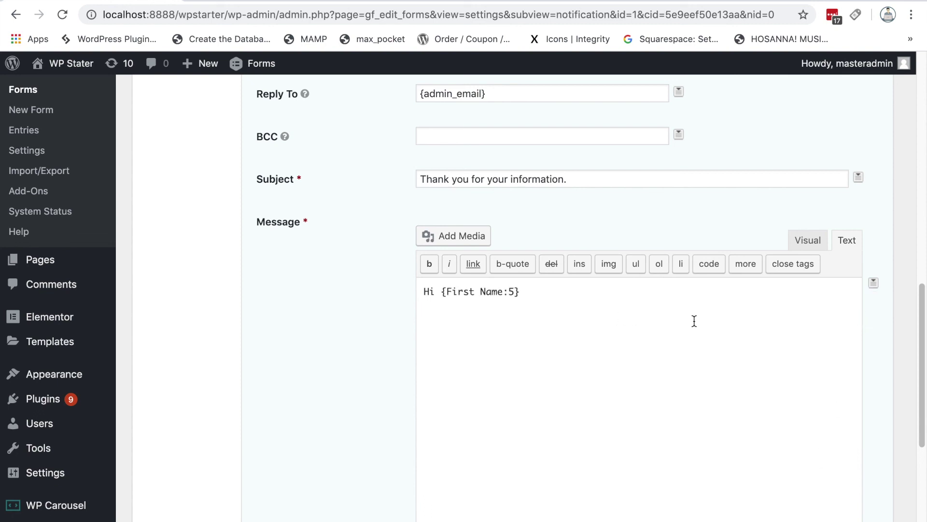
text(,)
key(Return)
key(Return)
Step: Add 'Thank you for the information you have given to us.' and the 'Thanks, Gravity Form Team' sign-off
text(Thank you for)
text(the info)
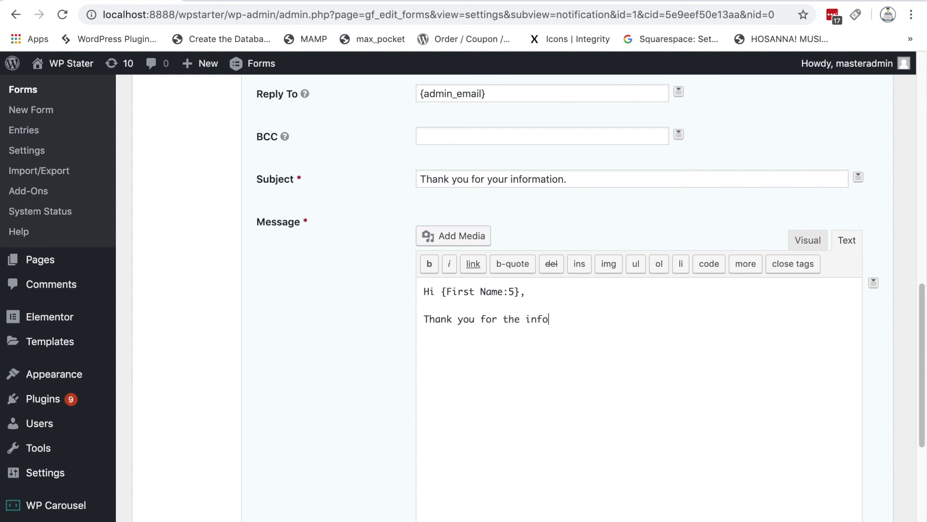
text(rmation you have se)
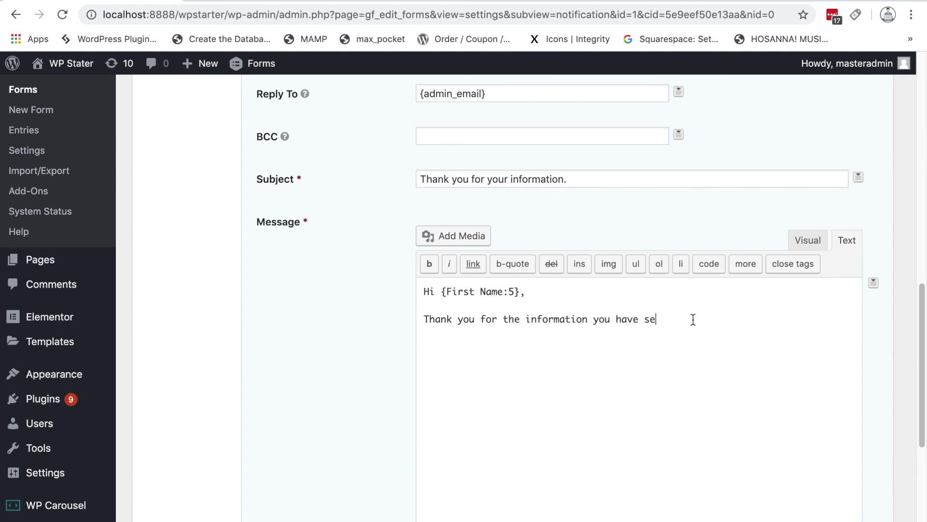
key(BackSpace)
key(BackSpace)
text(given to us.  Thanks, Gra)
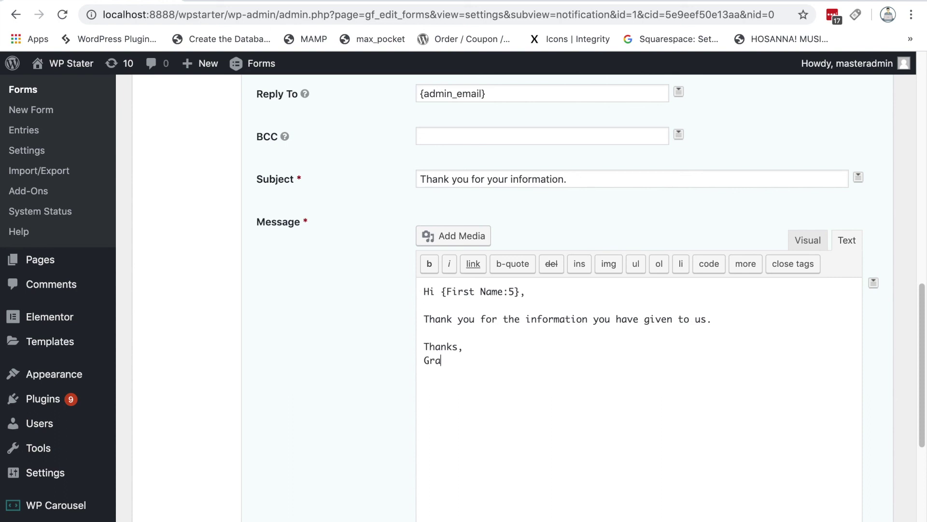
text(vity Form Team)
Step: Save the Users Notification with Save Notification
scroll(338, 366, down, 6)
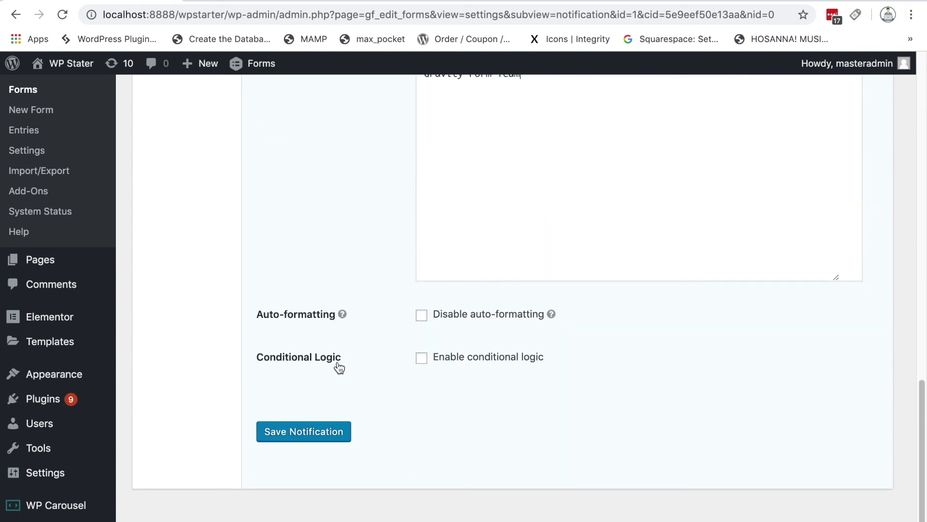
scroll(338, 386, up, 1)
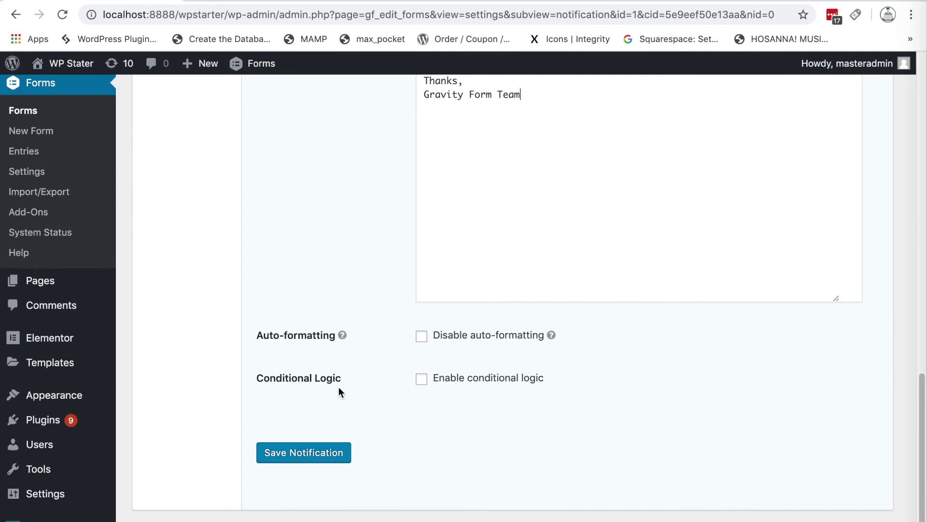
click(335, 459)
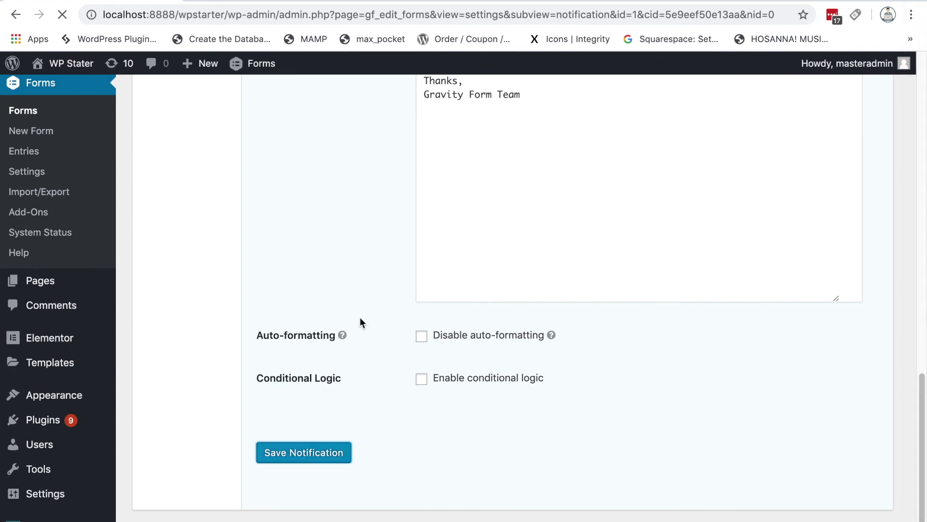
Step: Go back to the Notifications list showing Users and Admin Notifications
scroll(652, 411, down, 7)
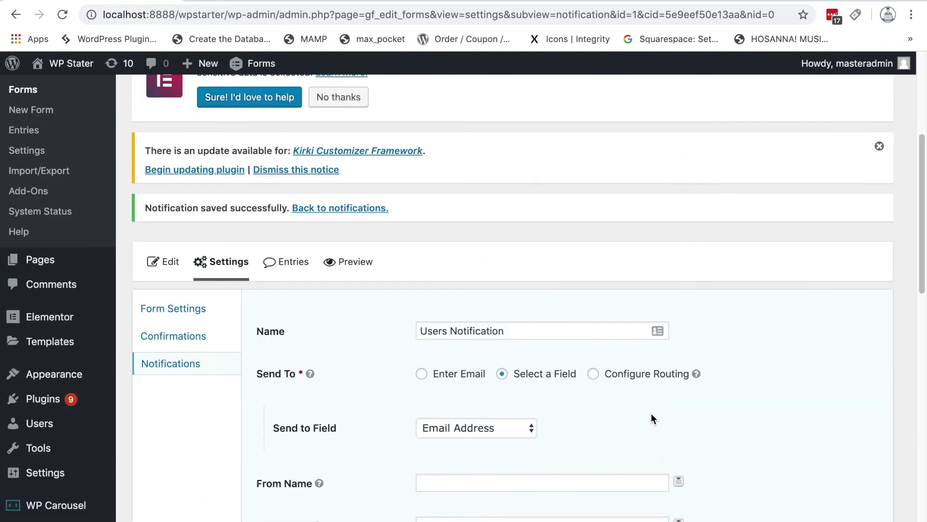
click(186, 256)
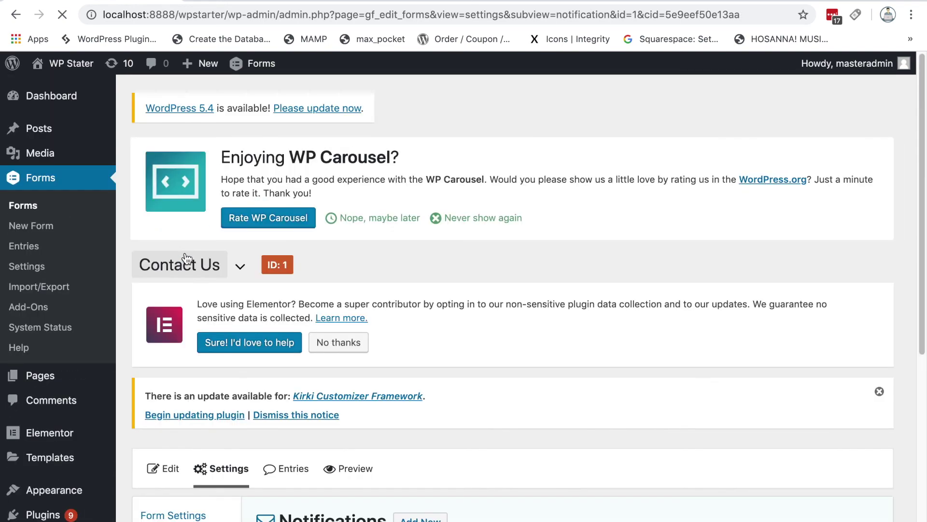
scroll(593, 356, down, 6)
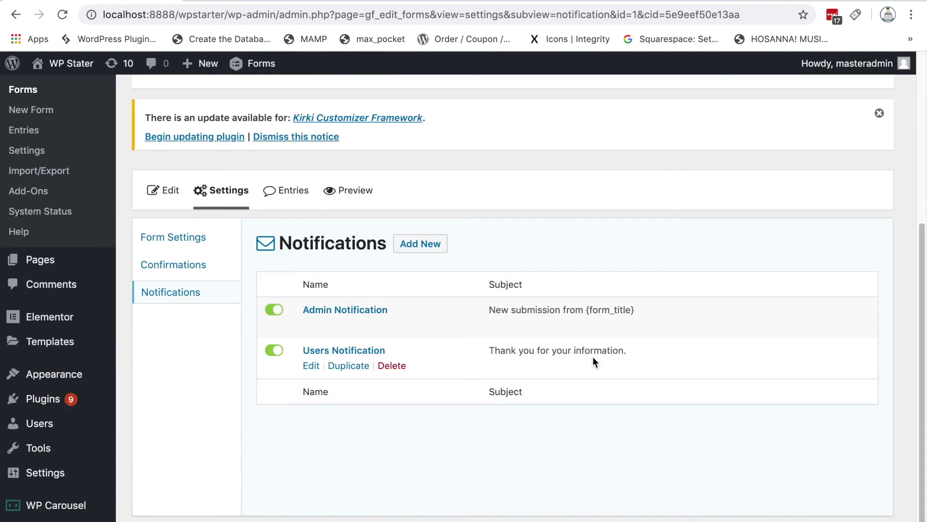